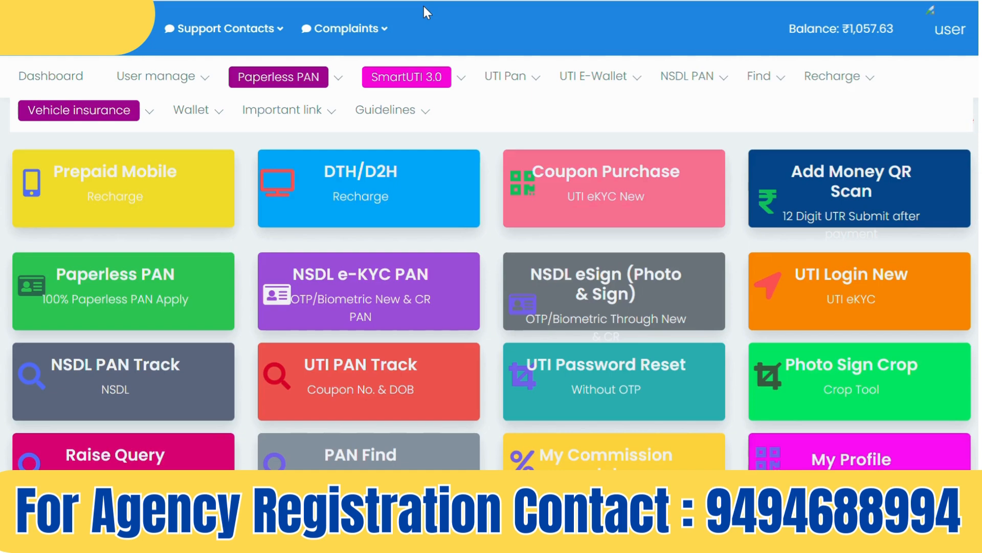
Open the Paperless PAN dropdown in the top navigation bar
left_click(306, 81)
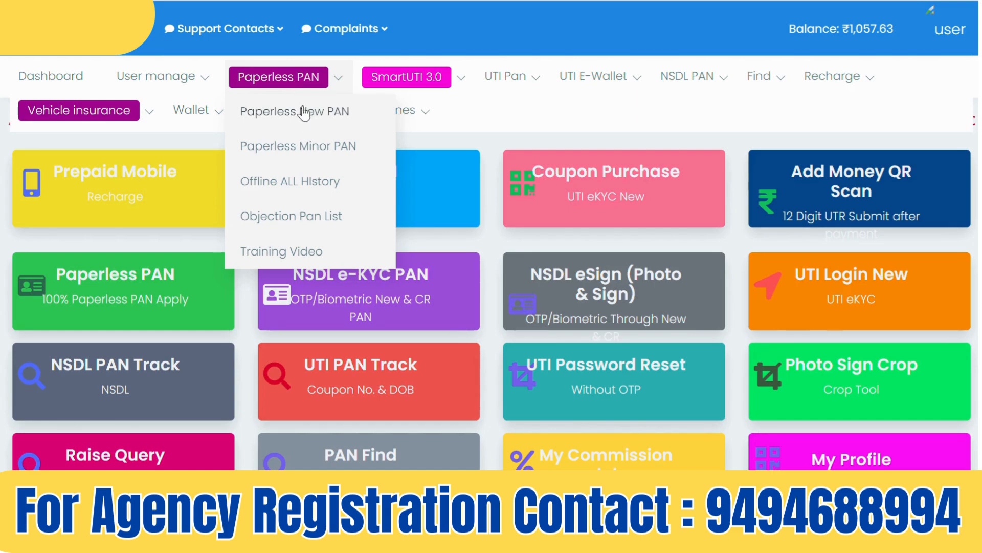
Load the blank Paperless New PAN application form and bring up its name title list
left_click(335, 113)
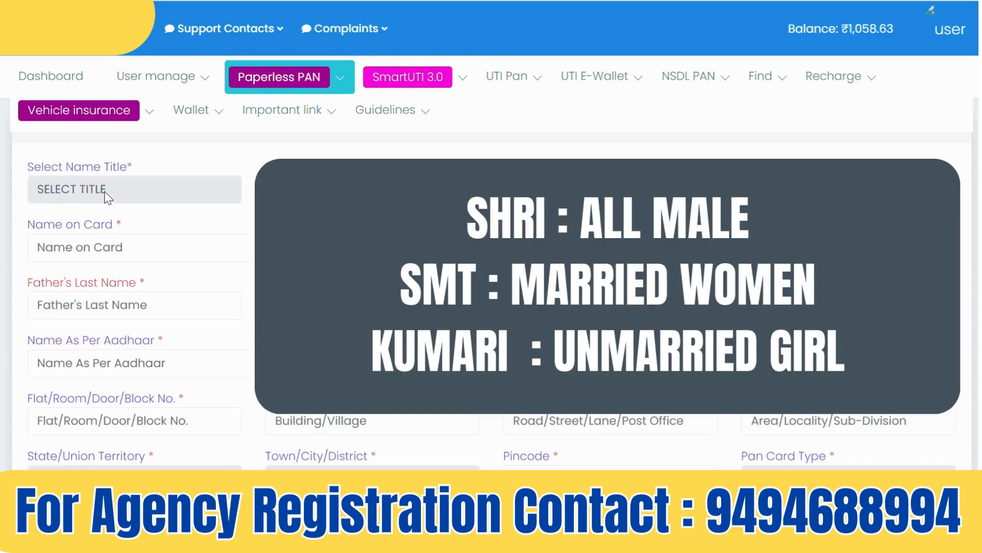
left_click(105, 193)
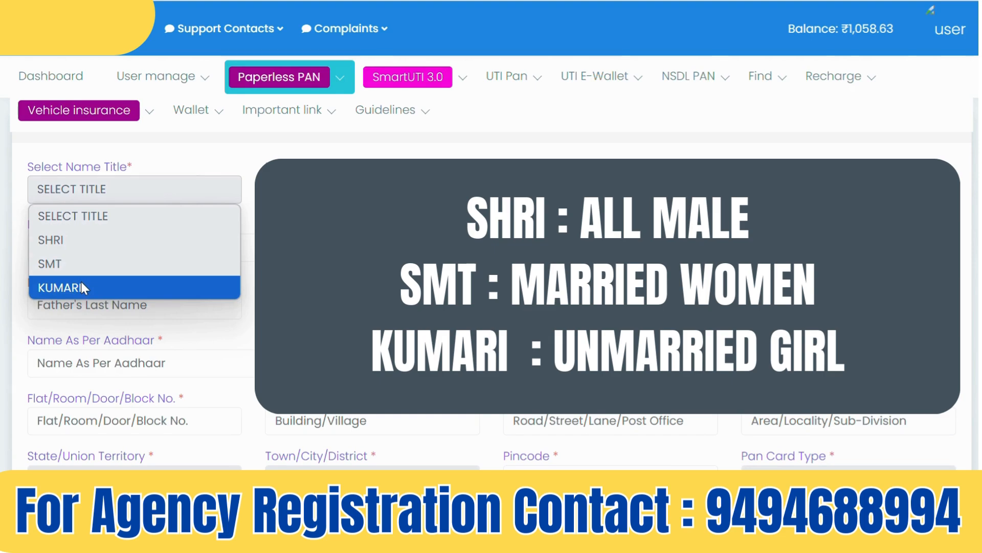
left_click(325, 240)
left_click(325, 240)
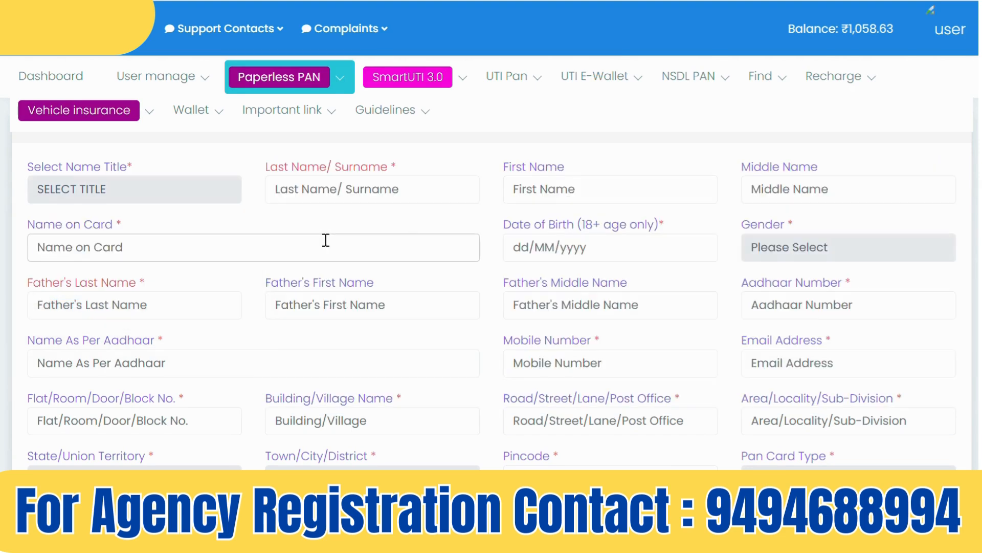
left_click(327, 189)
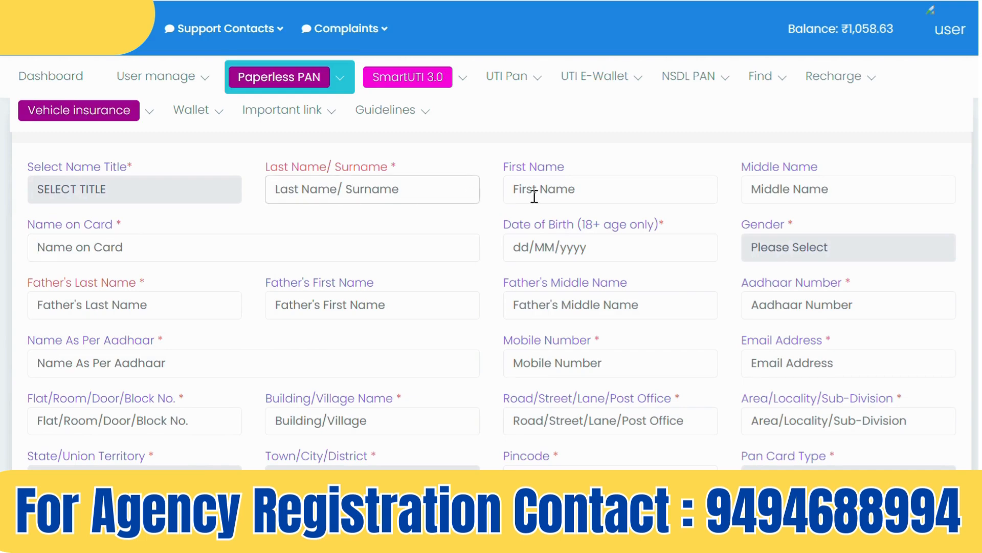
left_click(561, 196)
left_click(793, 188)
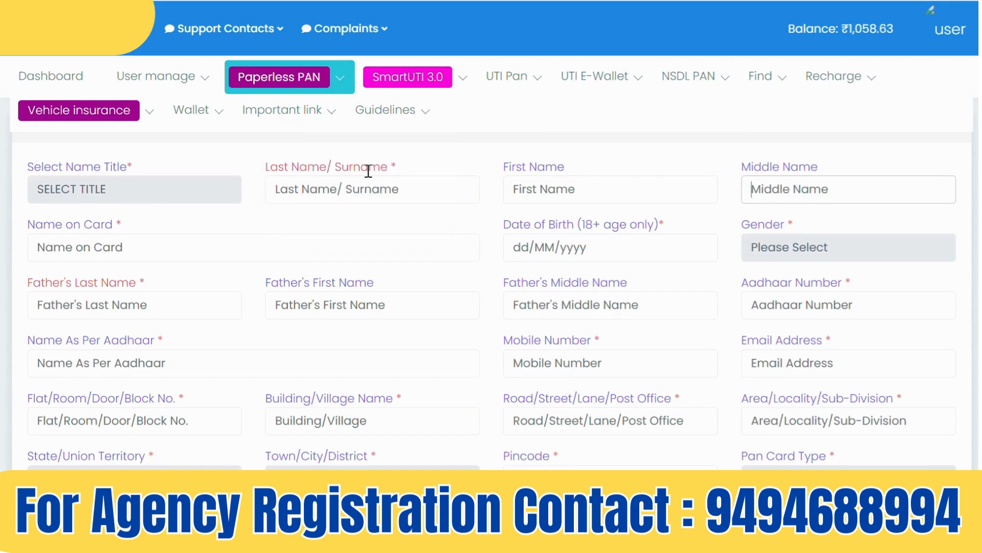
left_click(318, 198)
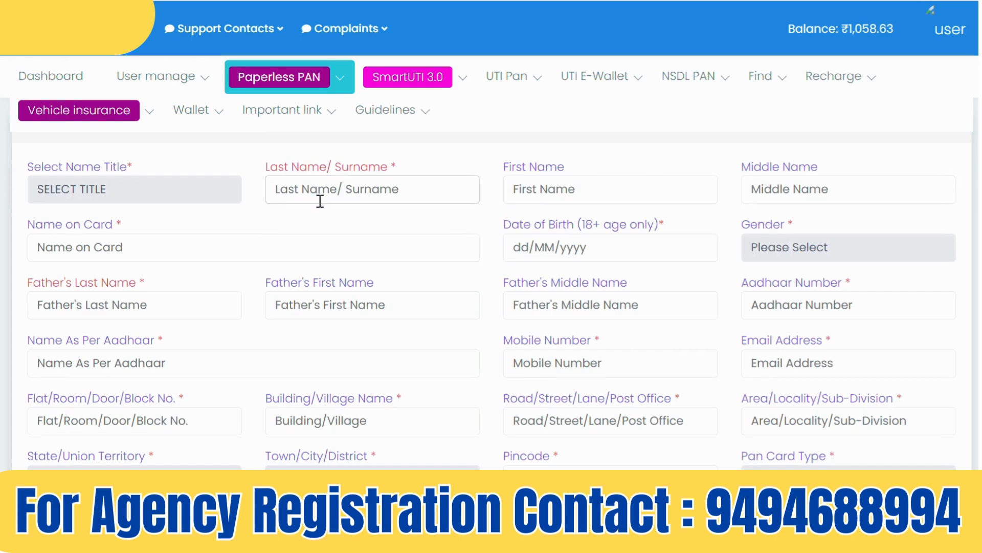
left_click_drag(334, 168, 418, 174)
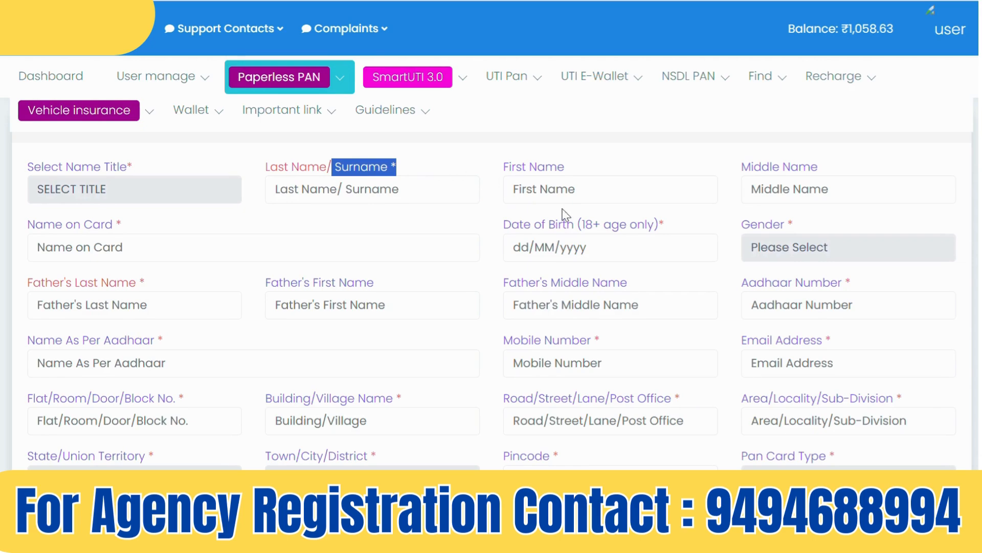
left_click(553, 190)
Enter the applicant's first name and surname in capitals
type("rag")
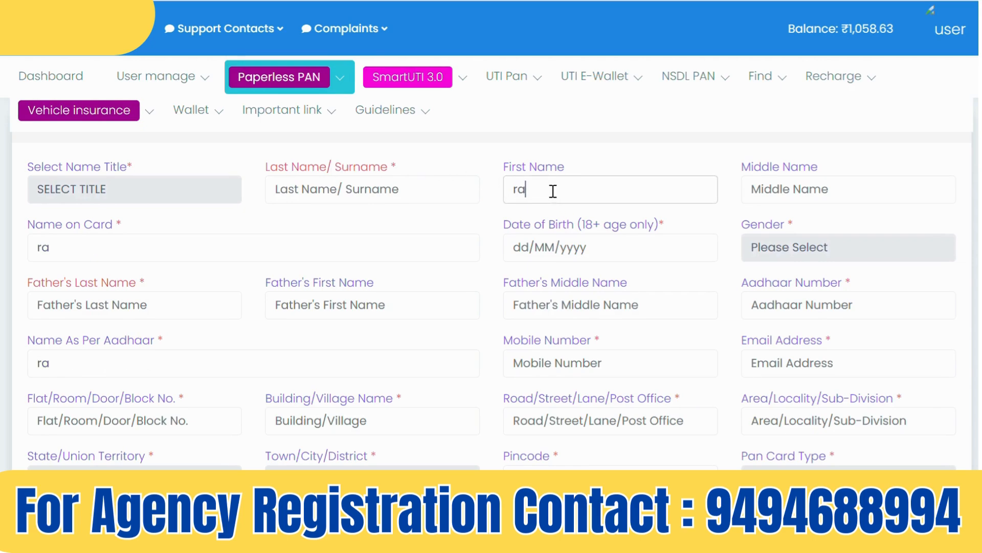
key("BackSpace")
key("BackSpace")
key("BackSpace")
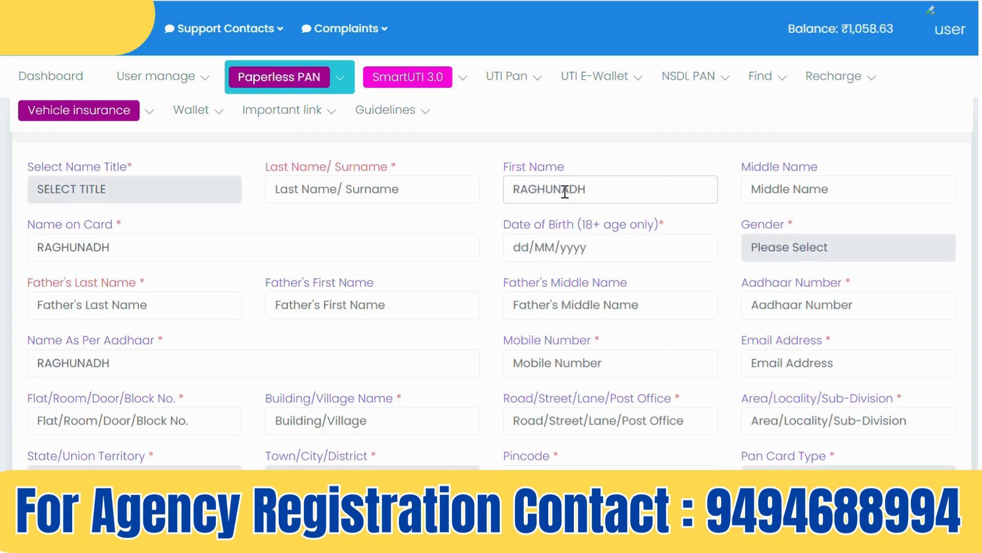
left_click(409, 194)
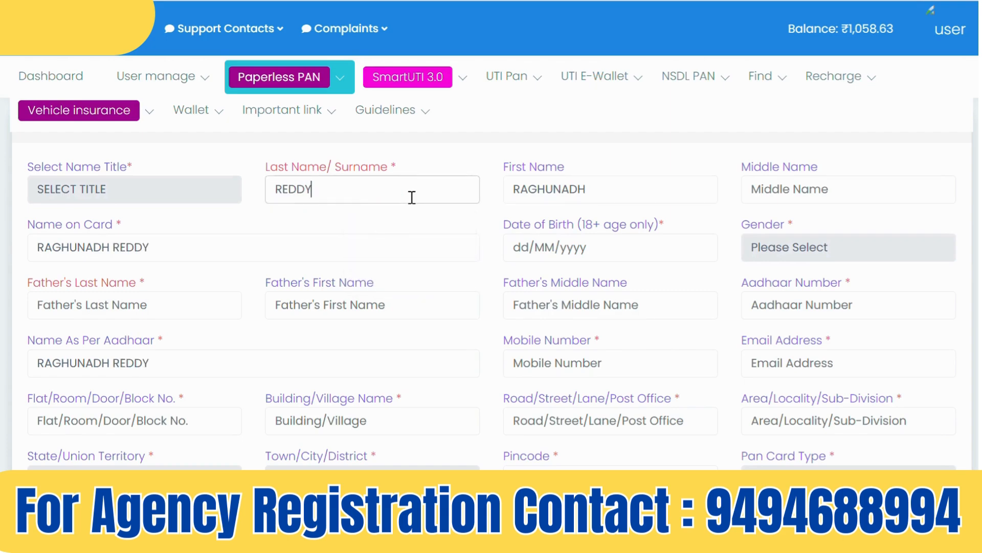
left_click(660, 115)
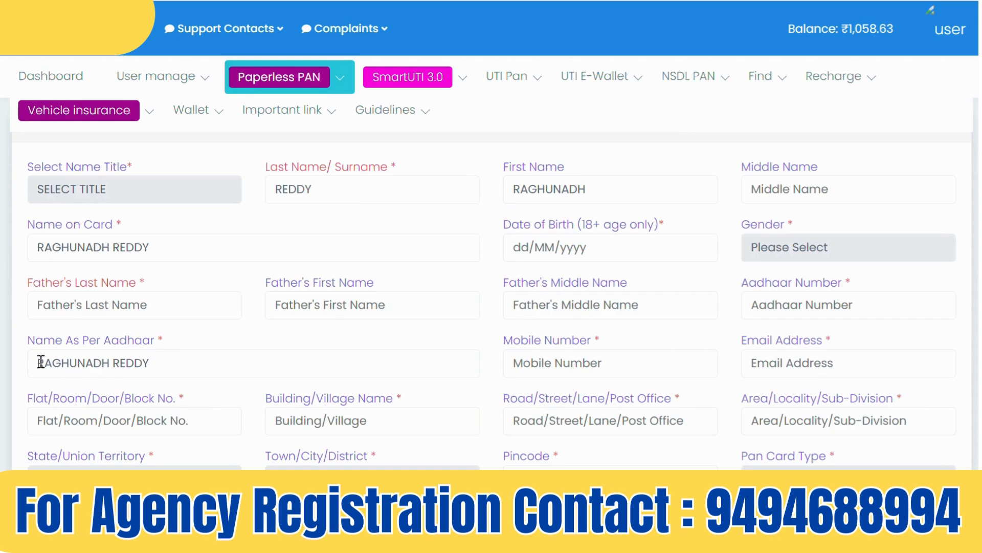
Delete the duplicated text from Name As Per Aadhaar and recheck the name fields
left_click_drag(40, 363, 227, 362)
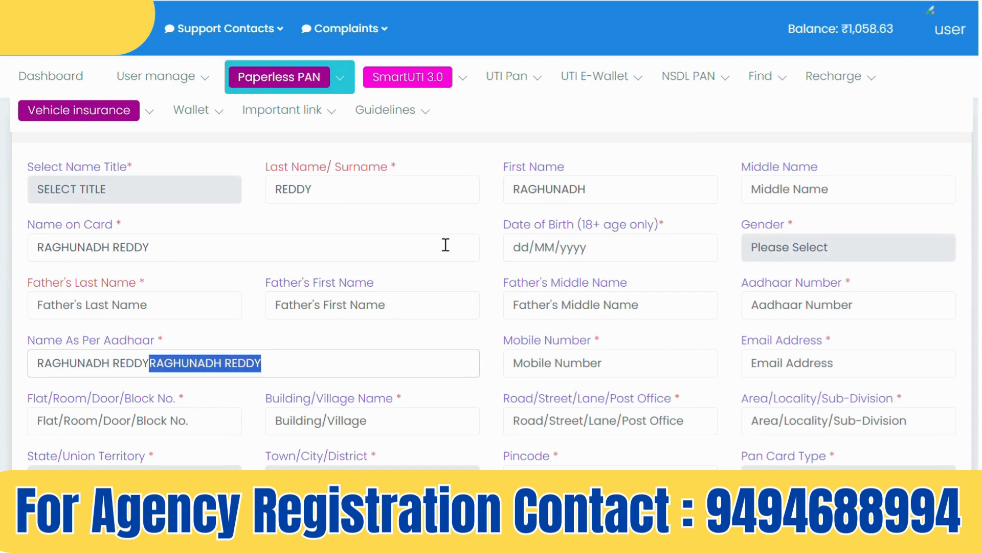
key("BackSpace")
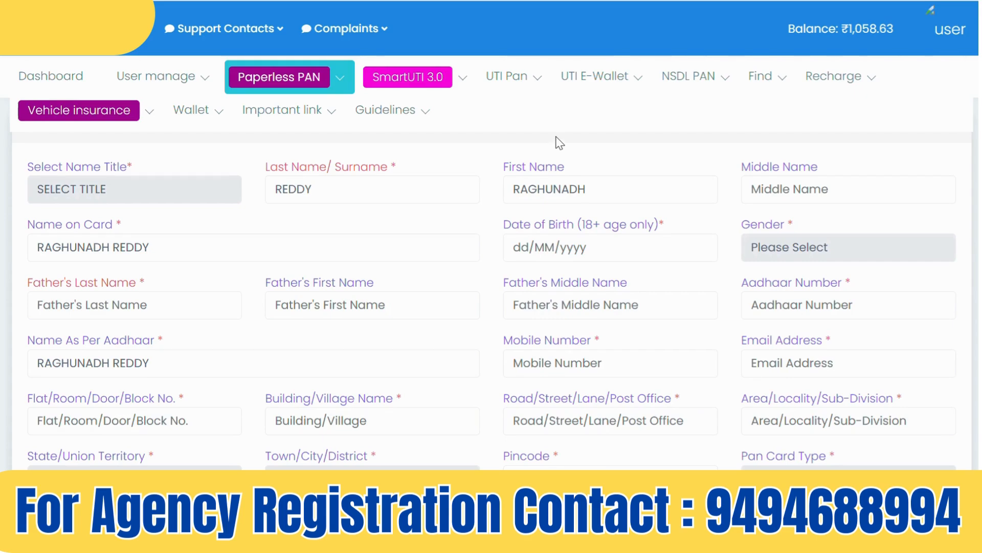
left_click(594, 187)
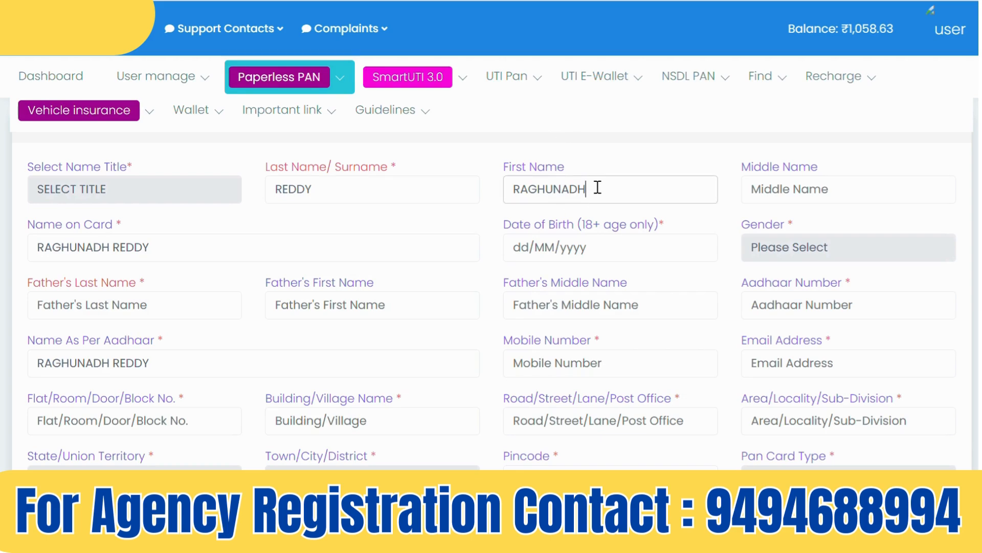
left_click(326, 189)
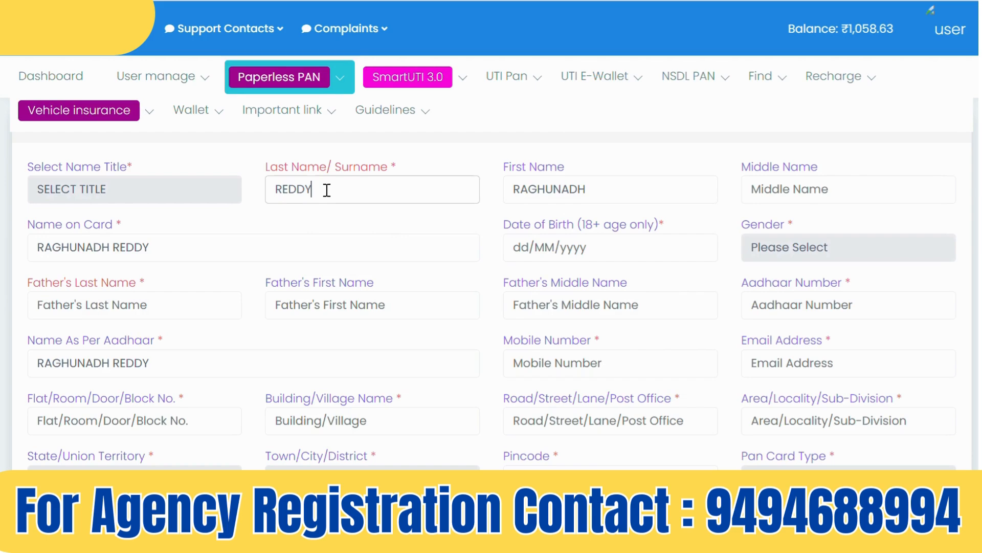
left_click(779, 193)
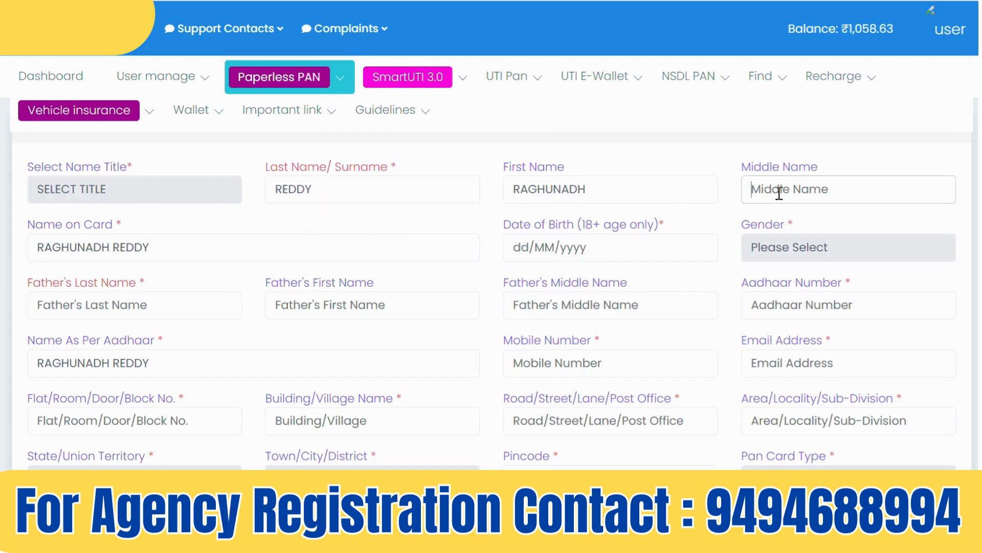
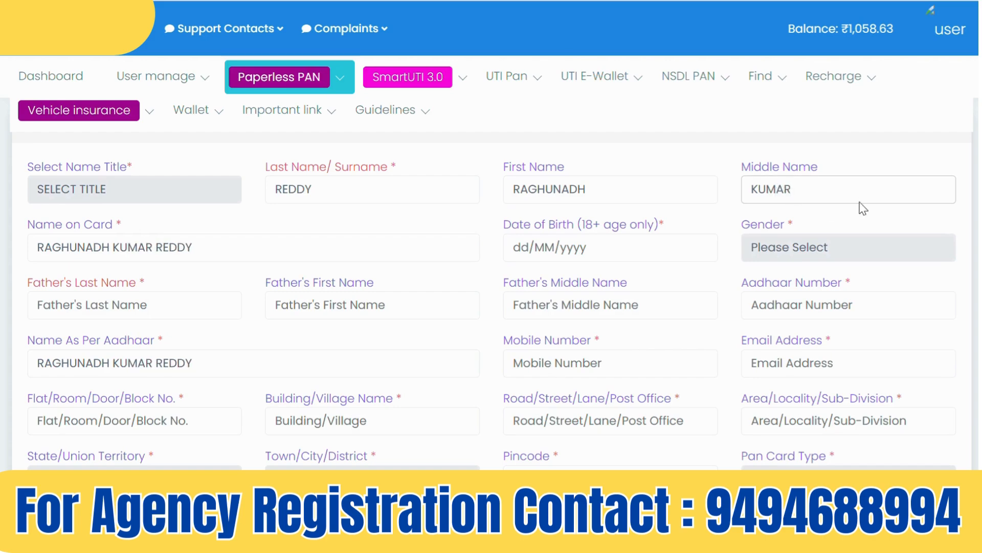
Enter the applicant's middle name, review all name fields, and place the caret before it
left_click(321, 192)
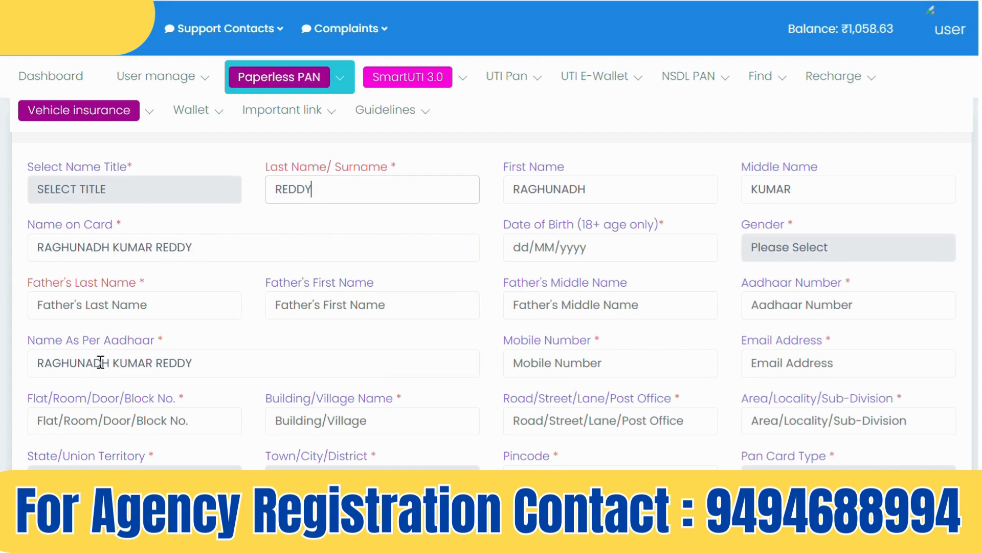
left_click_drag(33, 362, 259, 351)
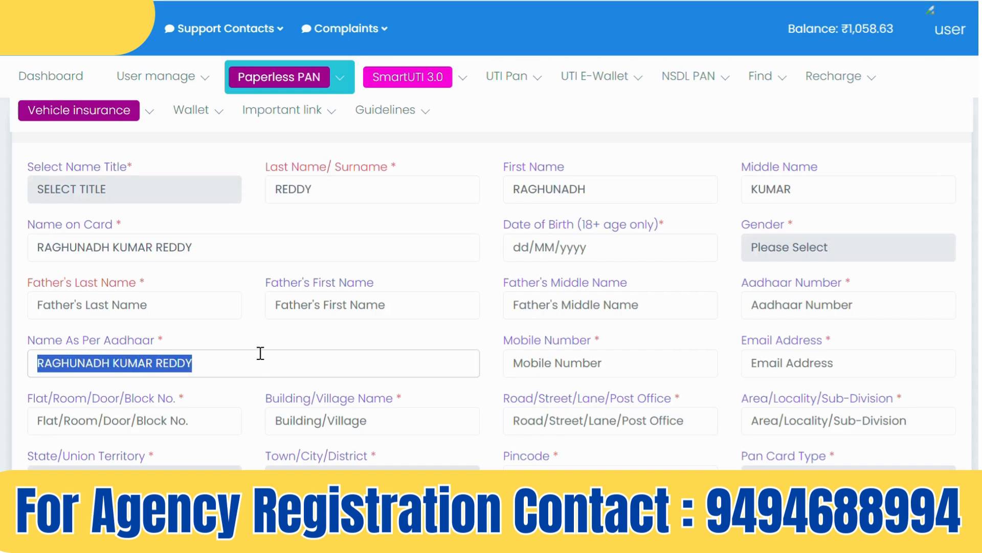
left_click(628, 188)
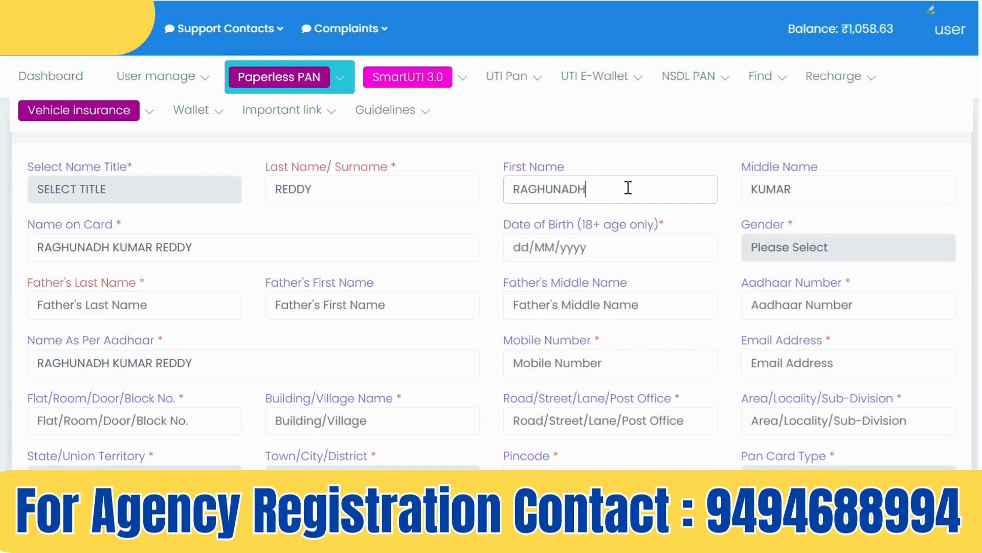
left_click(325, 193)
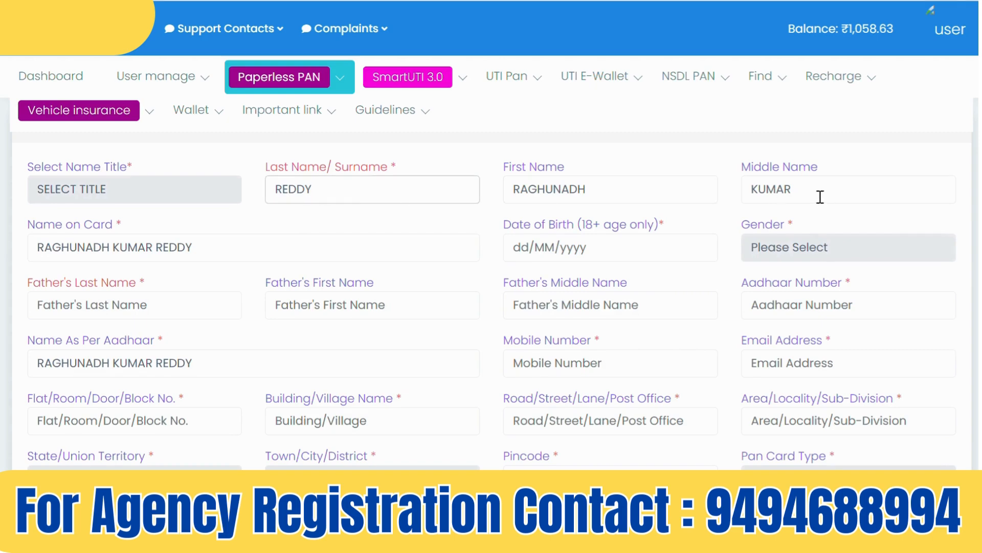
left_click(806, 190)
left_click(753, 188)
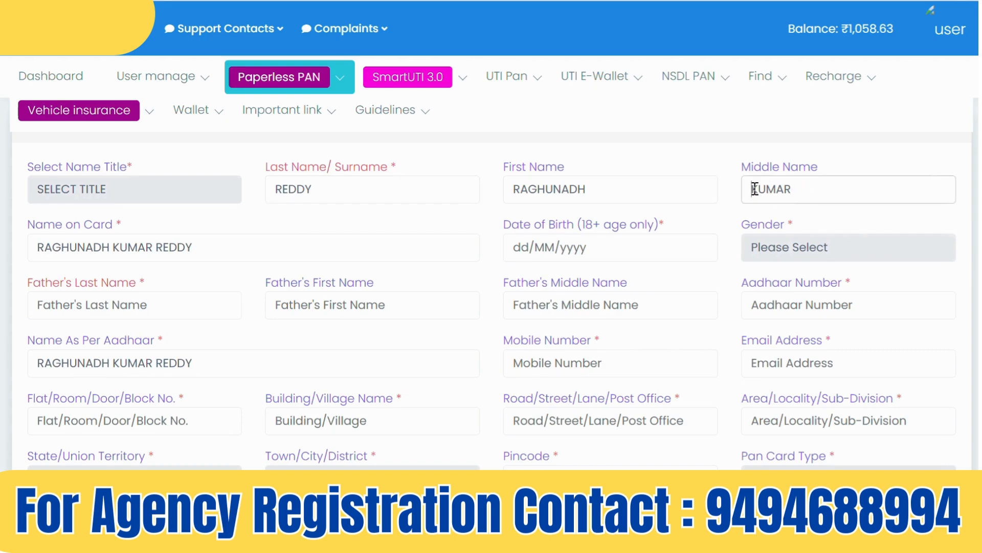
Extend the middle name, then delete the middle name, first name and surname entirely
type("RAM")
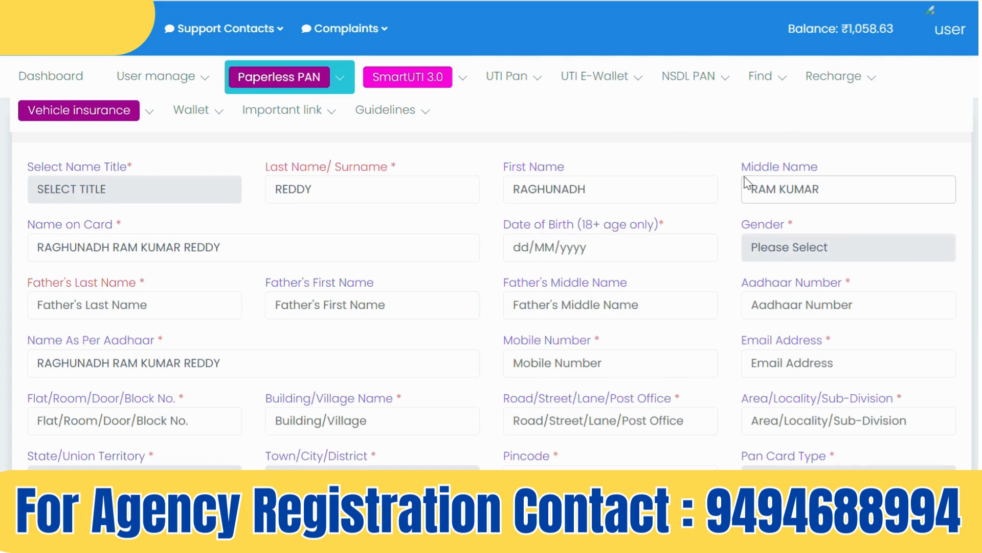
left_click_drag(835, 184, 715, 190)
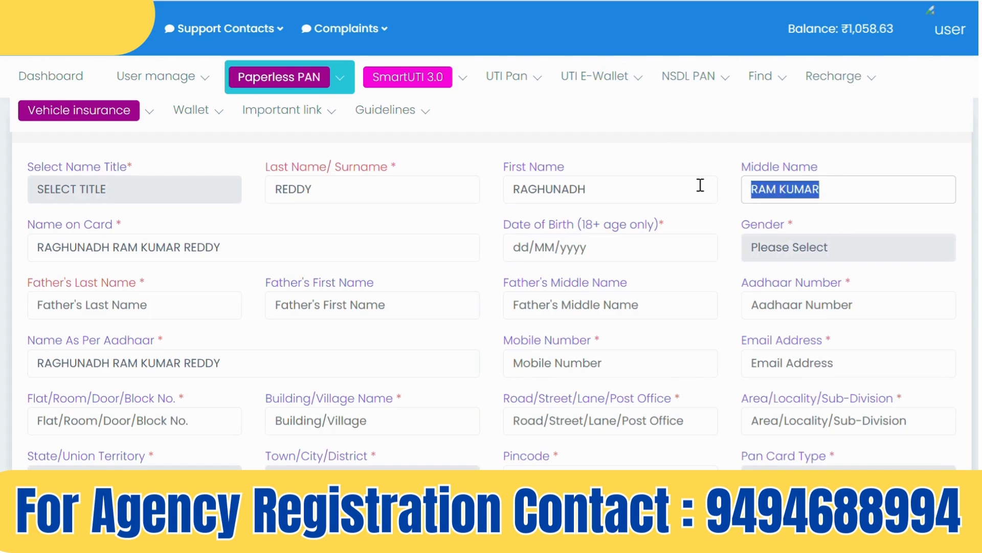
key("BackSpace")
left_click_drag(593, 191, 512, 189)
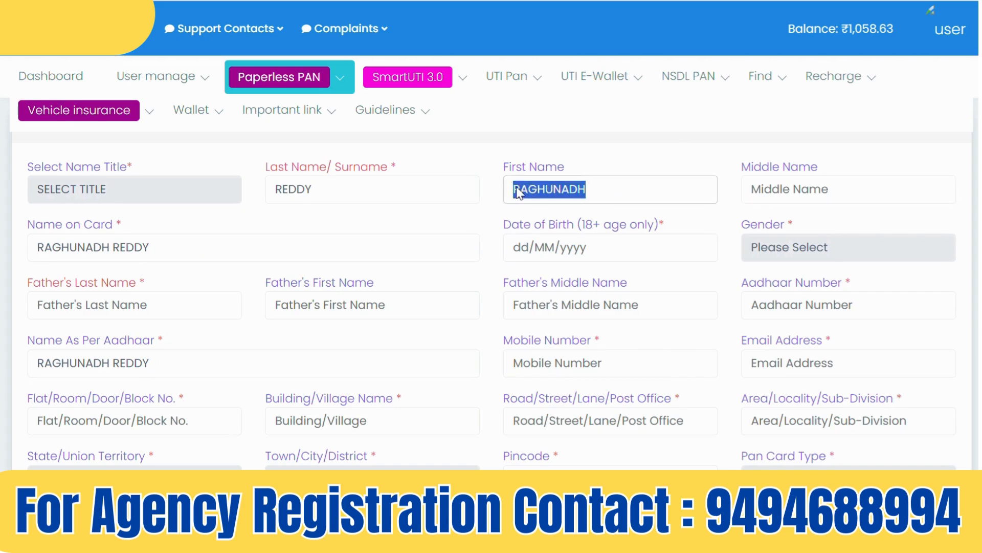
key("BackSpace")
left_click_drag(351, 190, 239, 186)
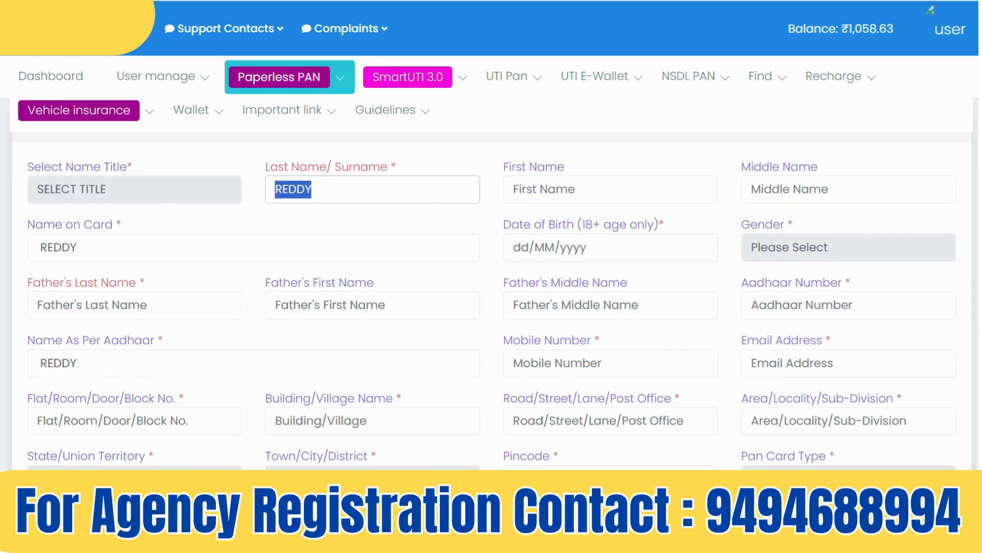
key("BackSpace")
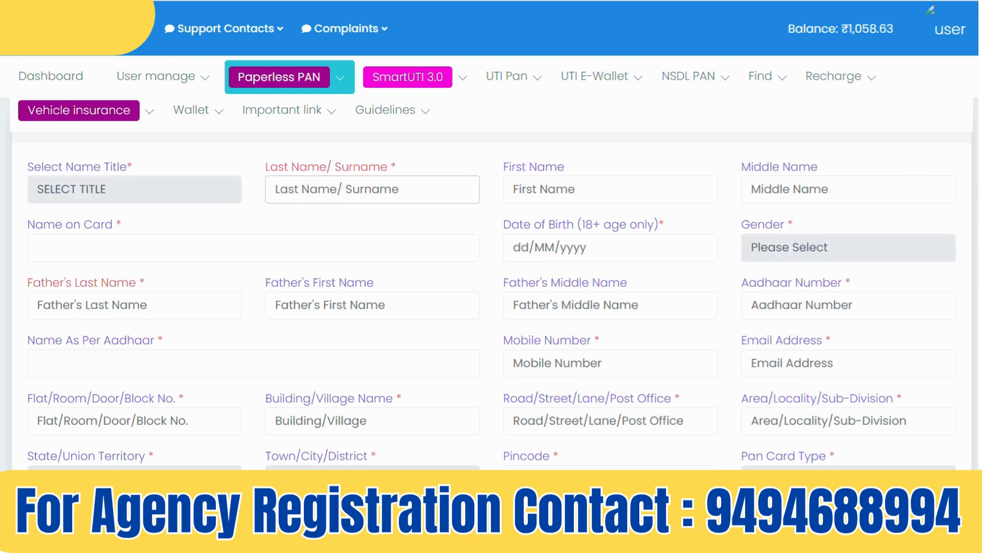
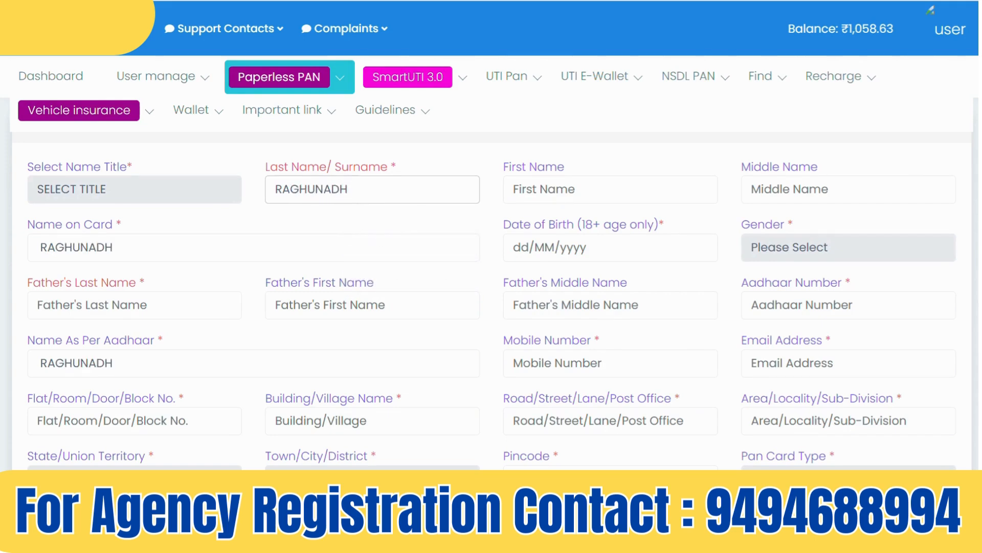
Enter the applicant's first name as the surname and verify Name on Card and Name As Per Aadhaar
left_click(390, 226)
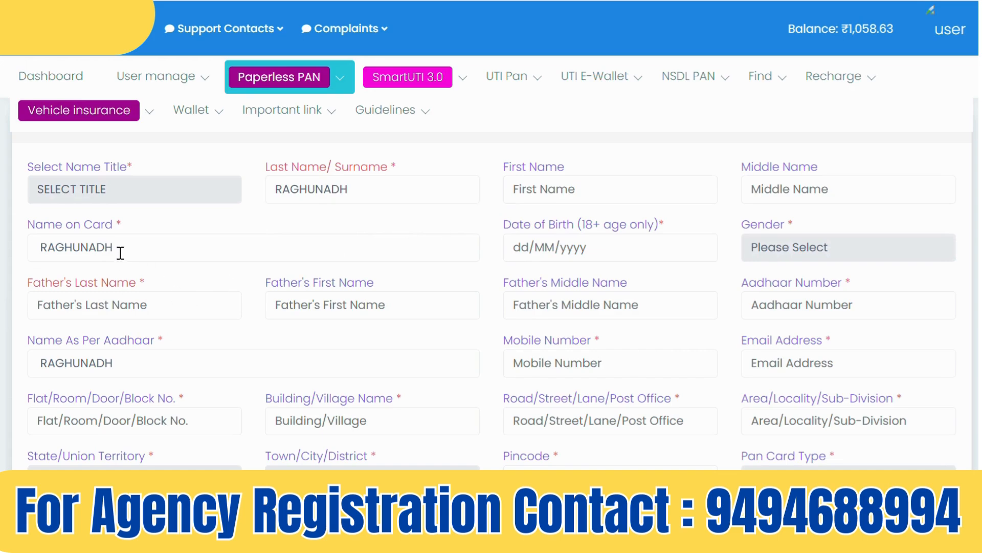
left_click_drag(118, 250, 6, 262)
left_click_drag(129, 359, 4, 379)
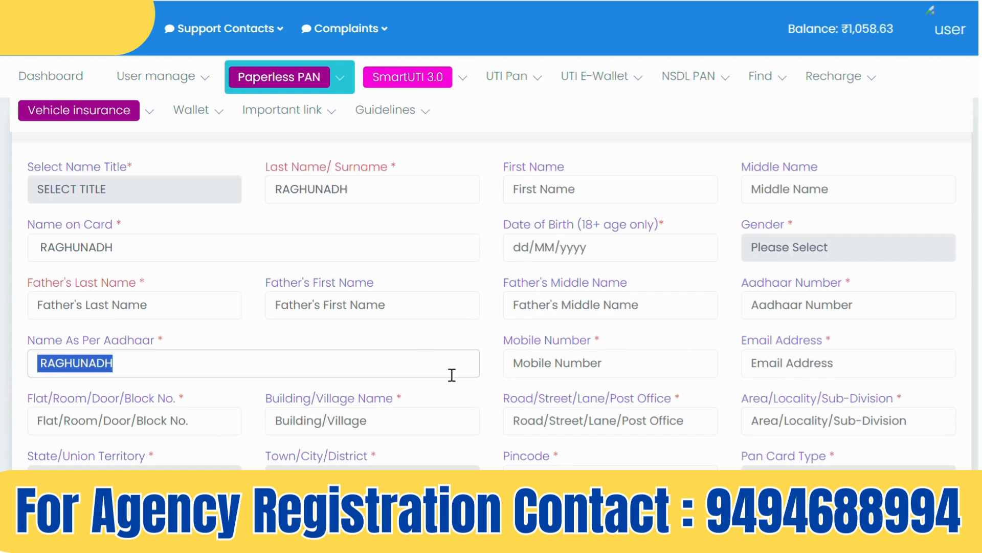
Set date of birth 01/01/1981, name title SHRI and gender Male
left_click(515, 251)
type("01")
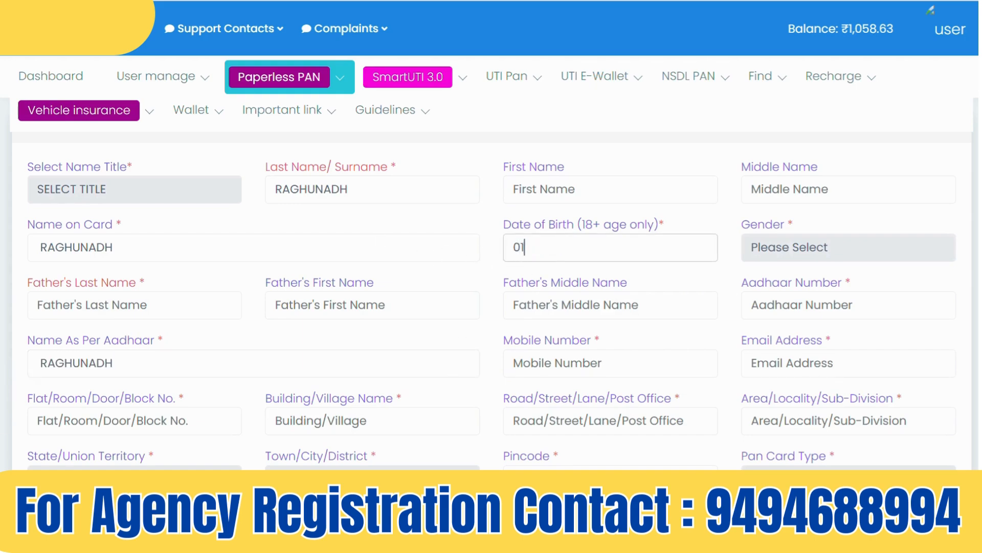
type("/01/1981")
key("Tab")
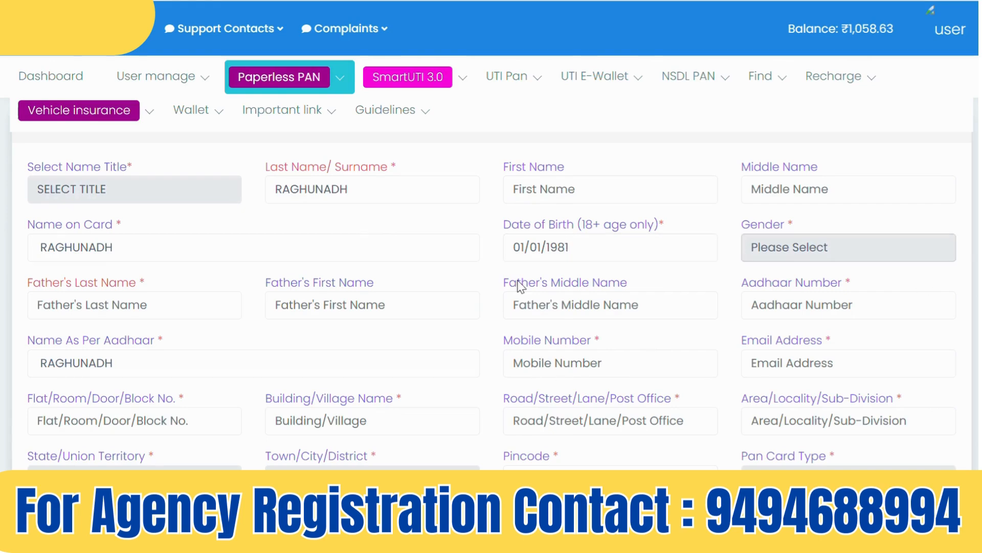
left_click(106, 188)
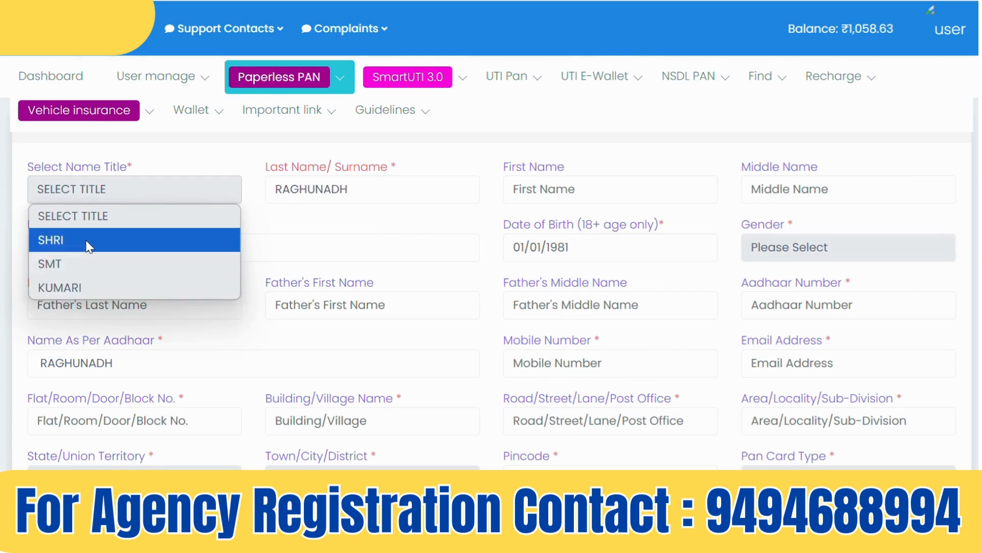
left_click(51, 240)
left_click(773, 249)
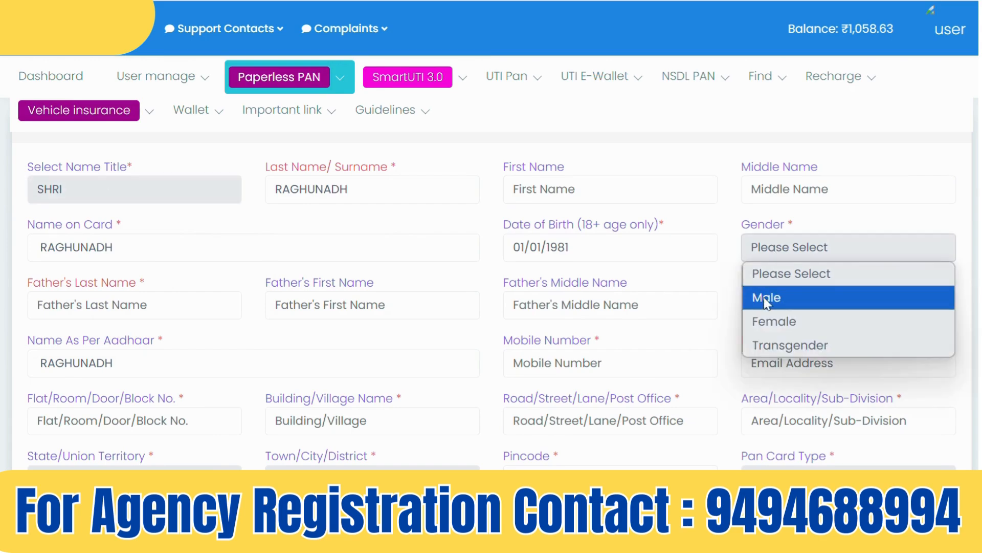
left_click(763, 296)
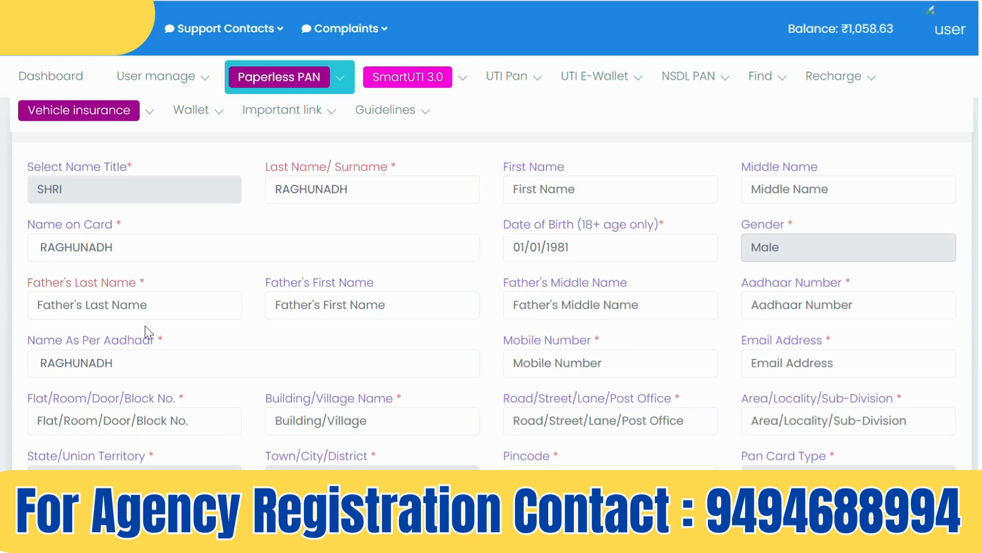
left_click(112, 312)
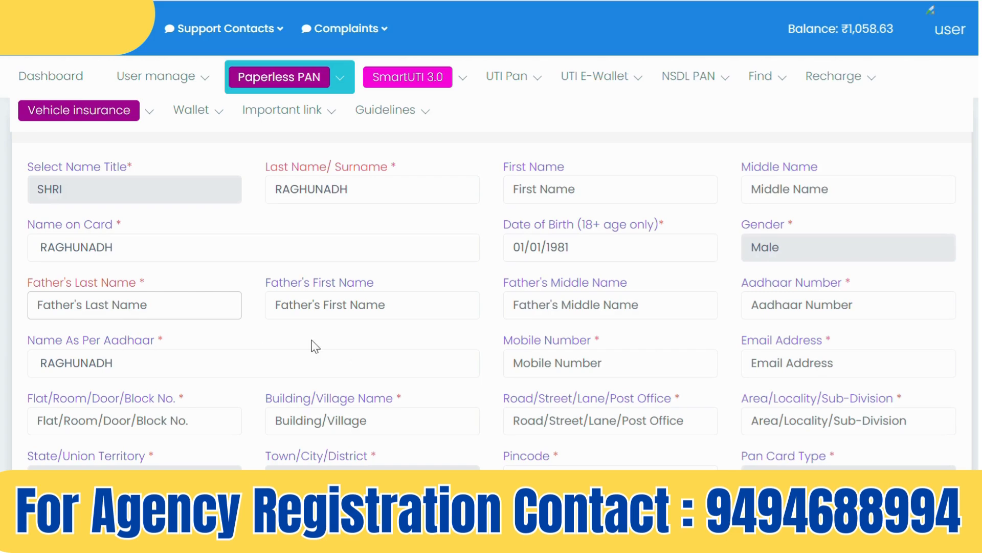
Enter the father's first name and last name
left_click(333, 304)
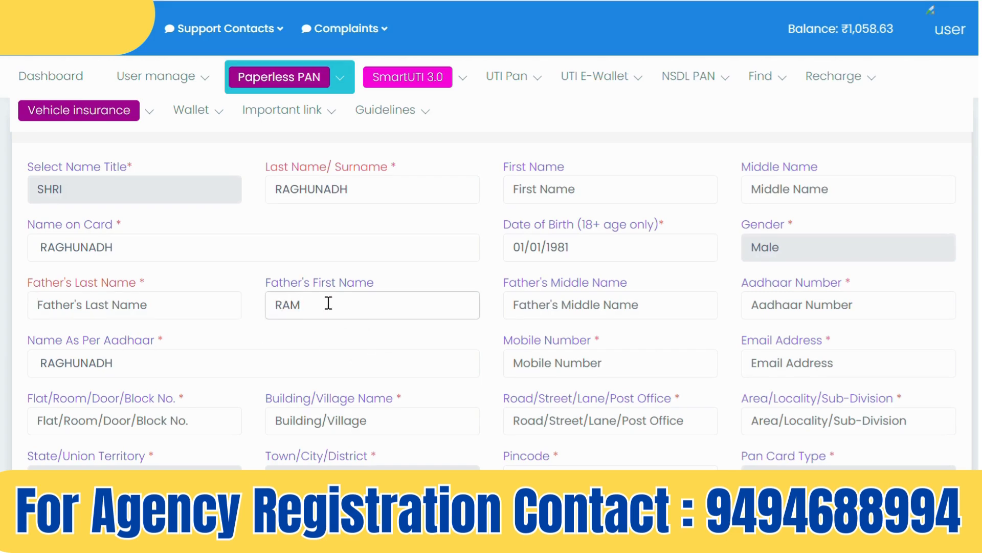
left_click(79, 304)
type("RA")
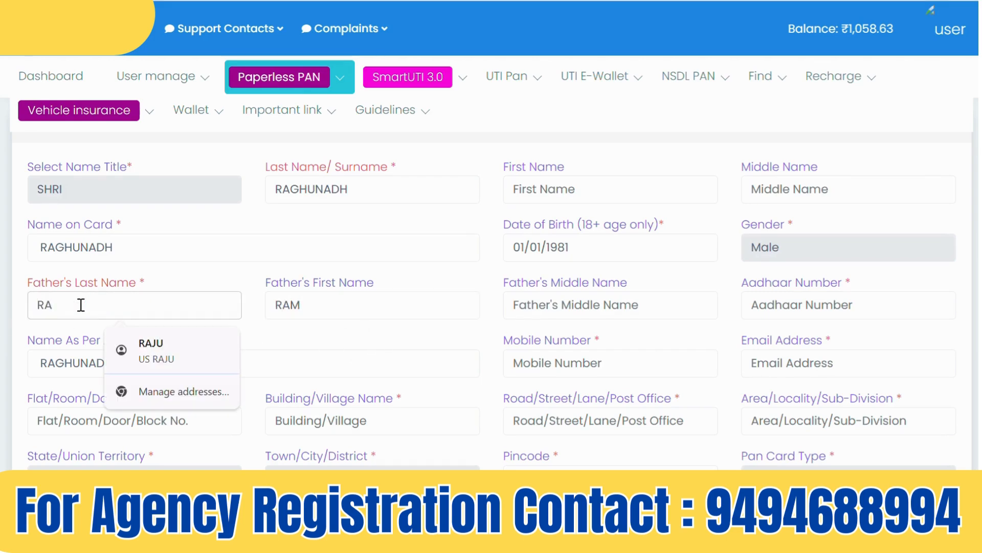
key("BackSpace")
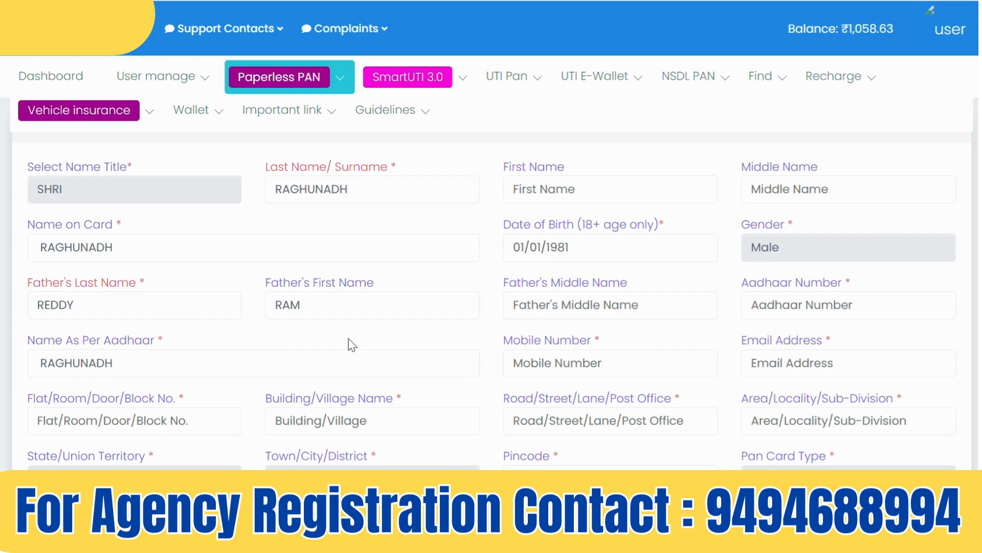
Fill in the applicant's Aadhaar number, mobile number and e-mail address
left_click(783, 305)
type("123456")
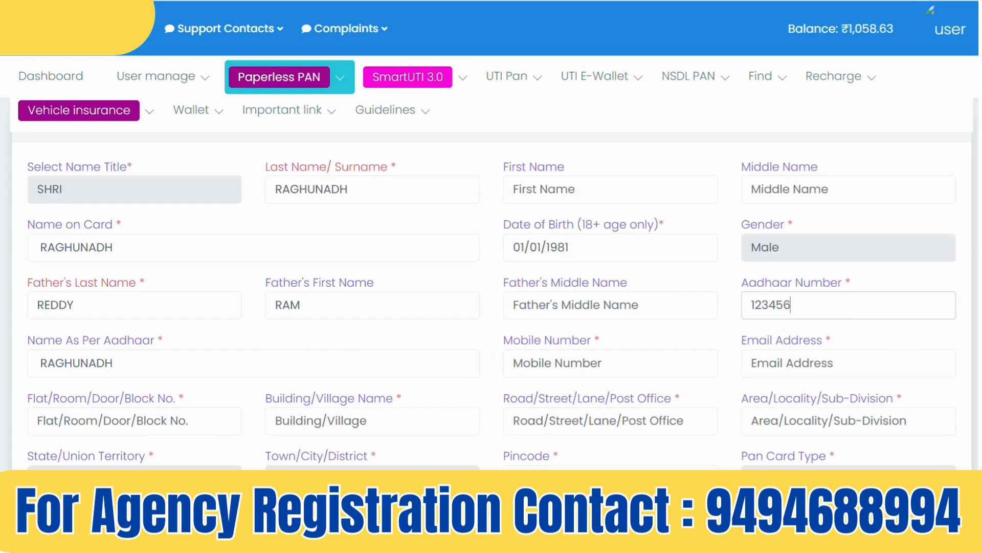
type("78901")
left_click(163, 417)
left_click(611, 366)
type("1234")
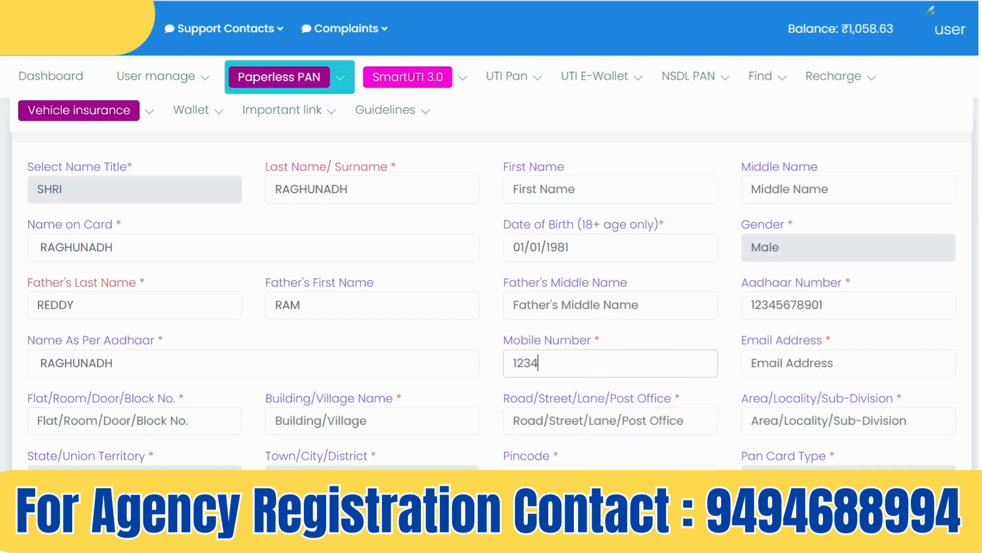
type("567890")
left_click(790, 363)
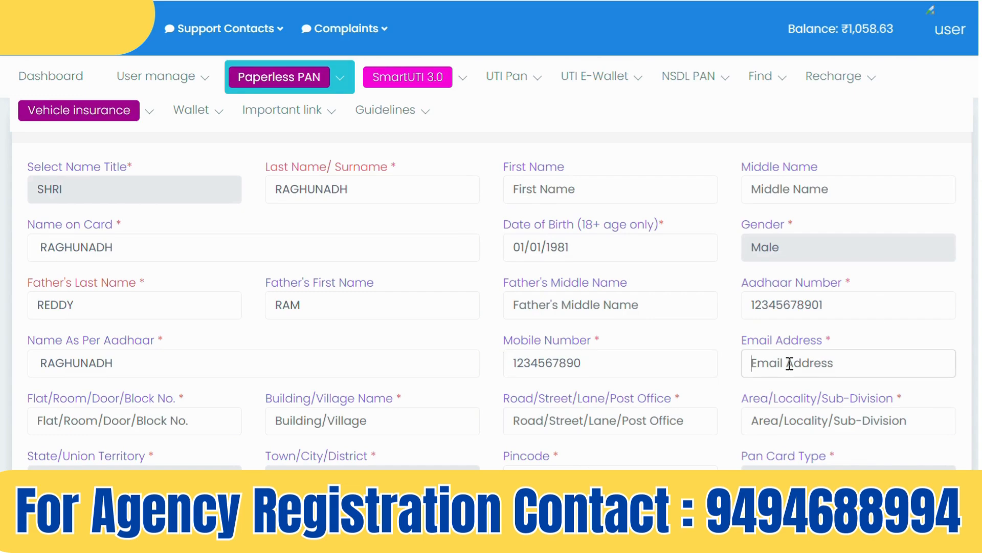
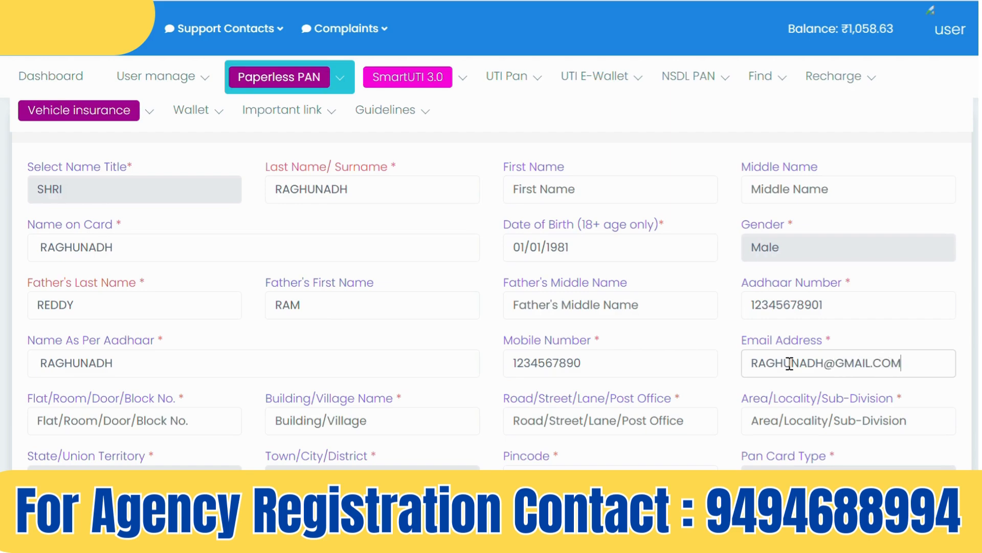
left_click(740, 372)
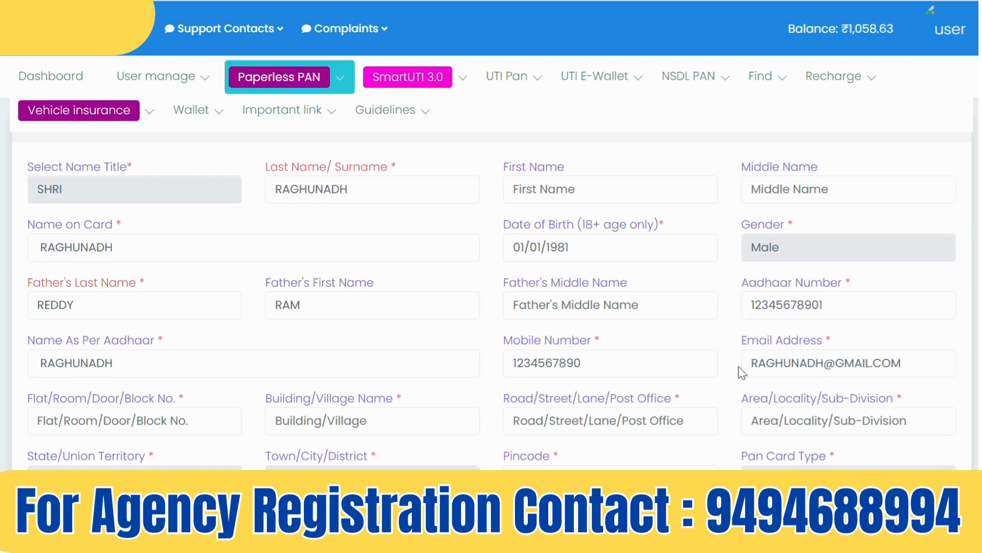
Fill in the flat/door number, building/village, road/street and area/locality address lines
left_click(82, 424)
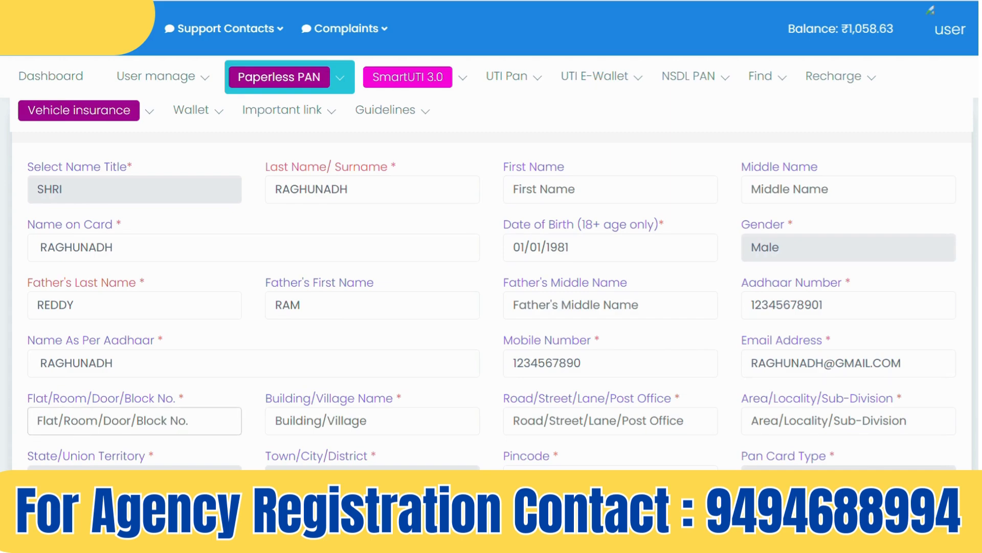
type("1-1")
key("Tab")
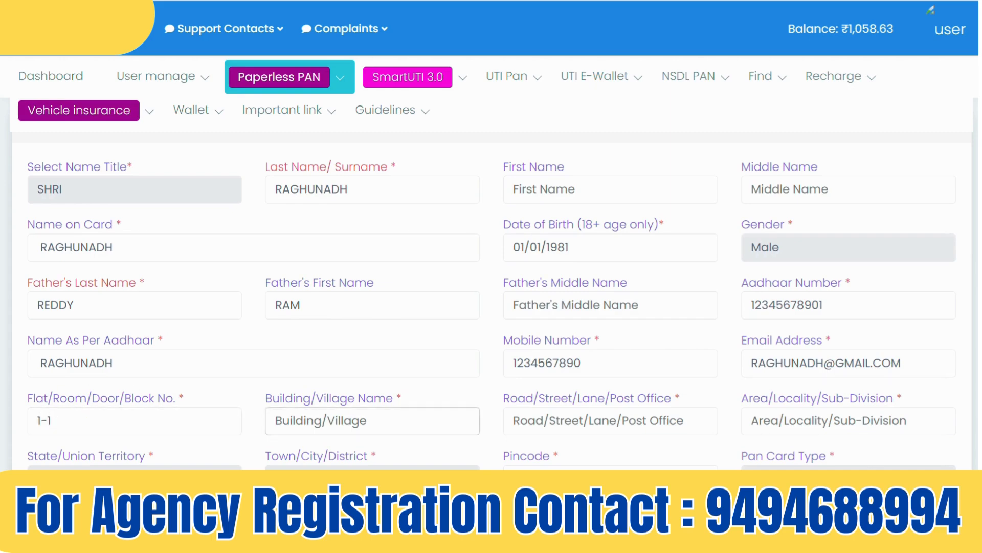
type("VILLAGE")
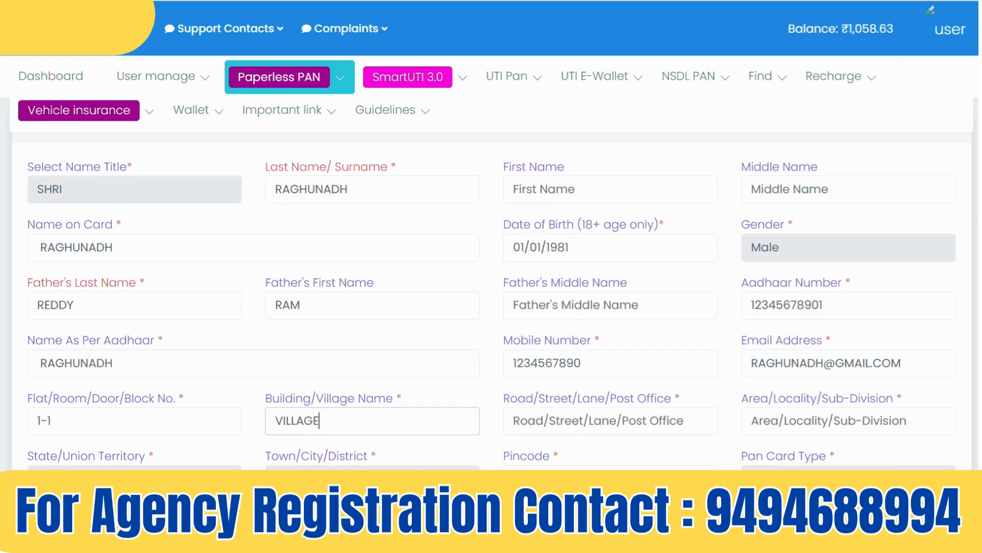
key("Tab")
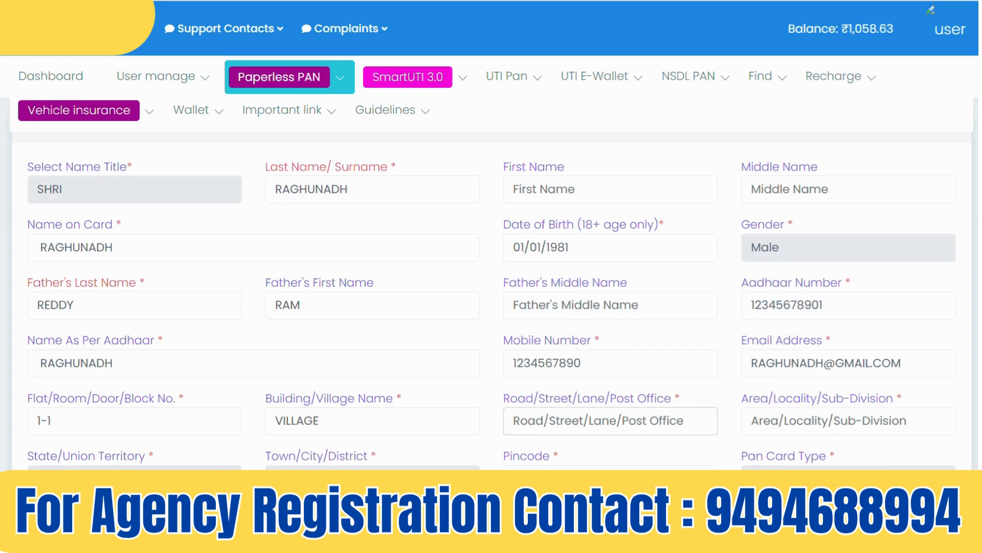
type("THOW")
key("BackSpace")
key("BackSpace")
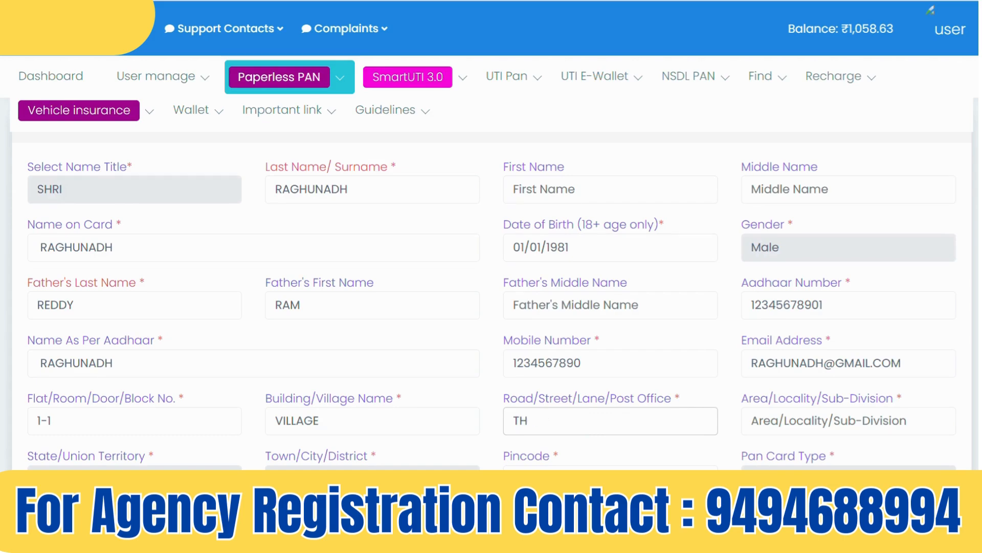
key("BackSpace")
type("OWN")
key("Tab")
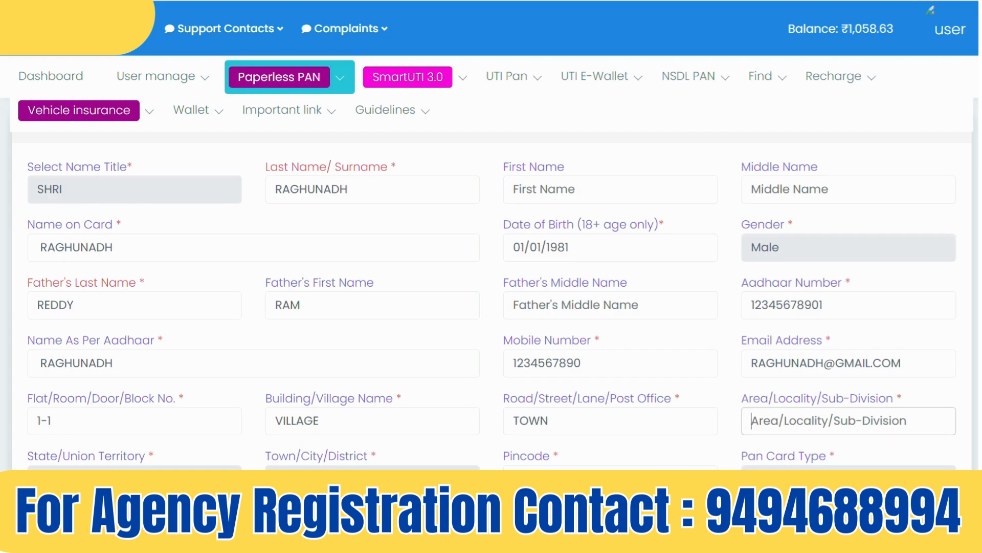
type("LOACA")
key("BackSpace")
key("BackSpace")
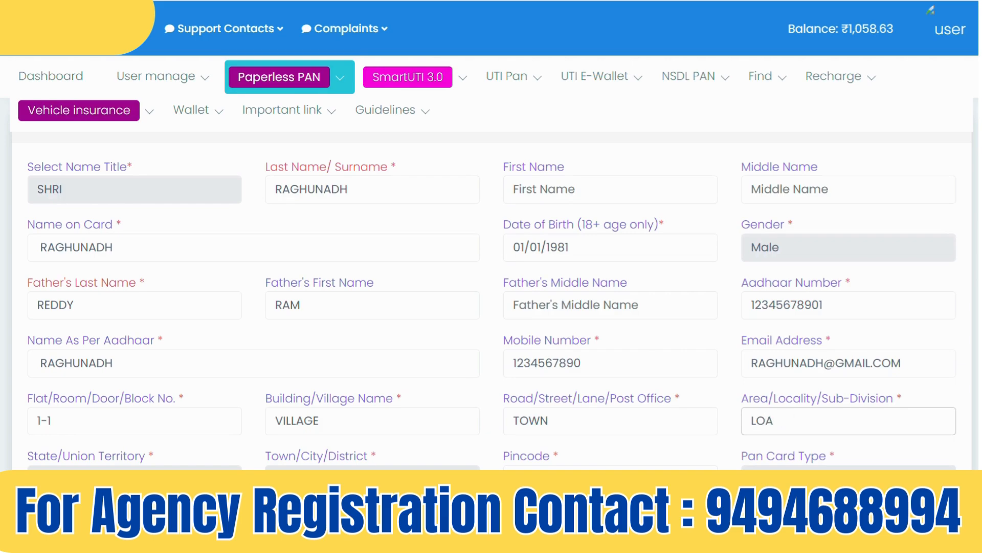
type("CATION")
key("Tab")
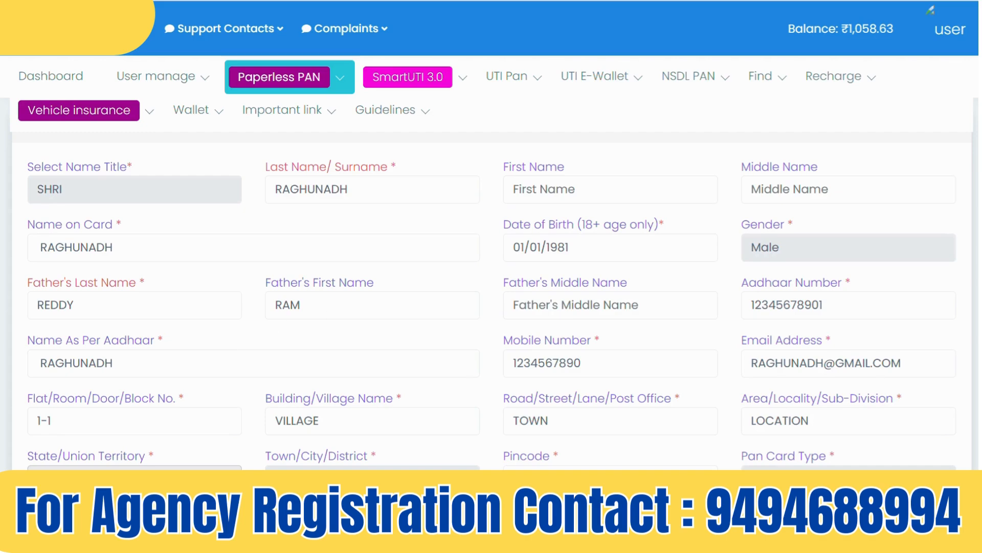
Choose state Andhra Pradesh and district WEST GODAVARI
left_click(123, 479)
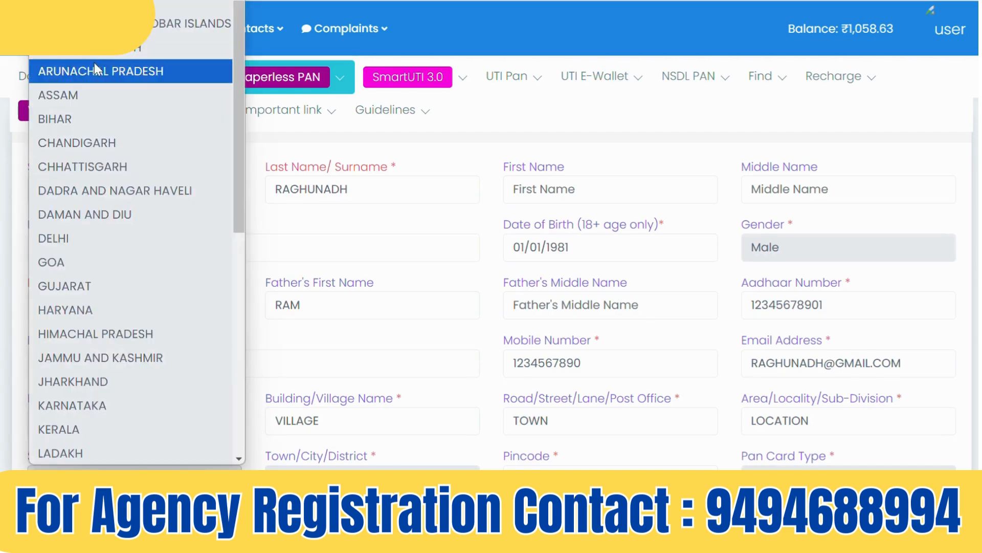
left_click(94, 49)
left_click(371, 467)
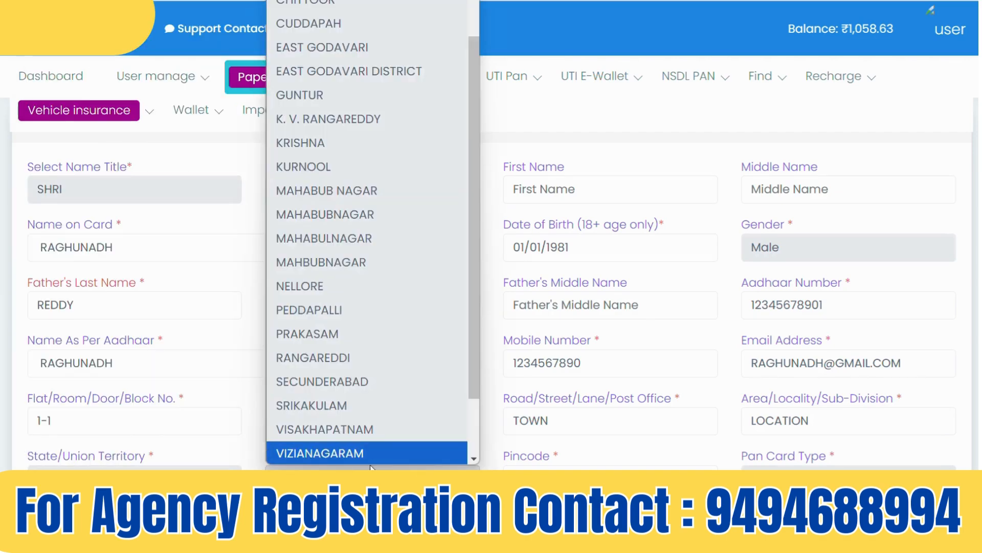
scroll(394, 167, "down", 2)
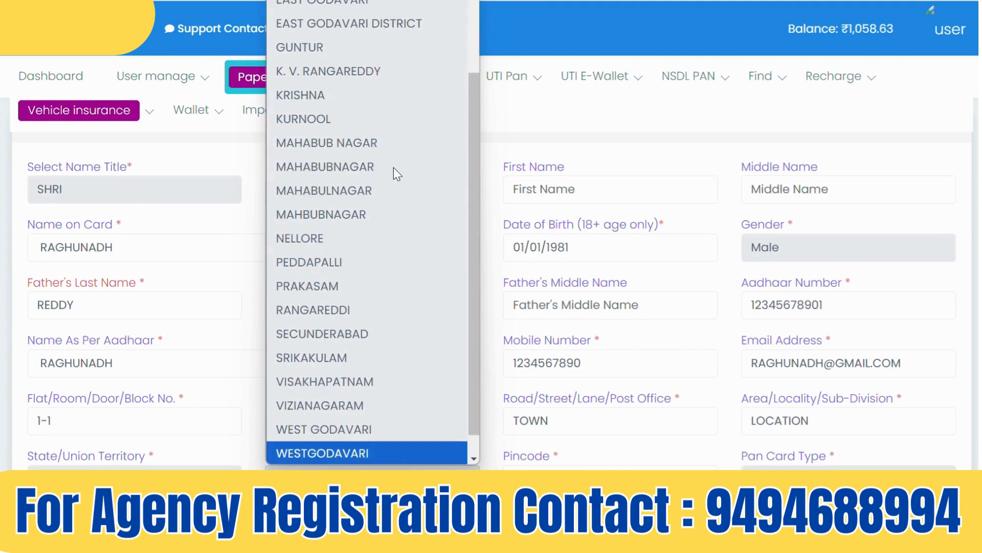
left_click(383, 432)
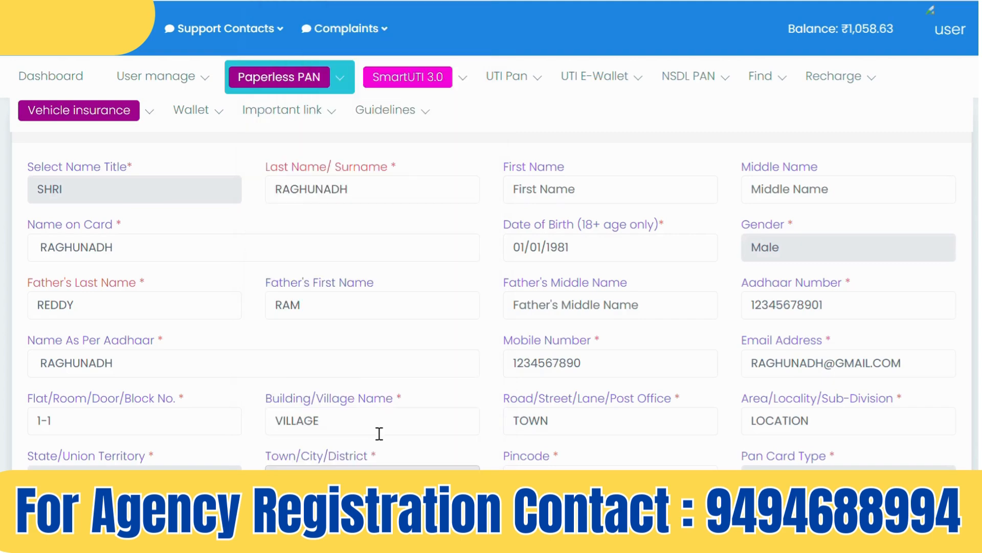
left_click(611, 478)
scroll(491, 286, "down", 5)
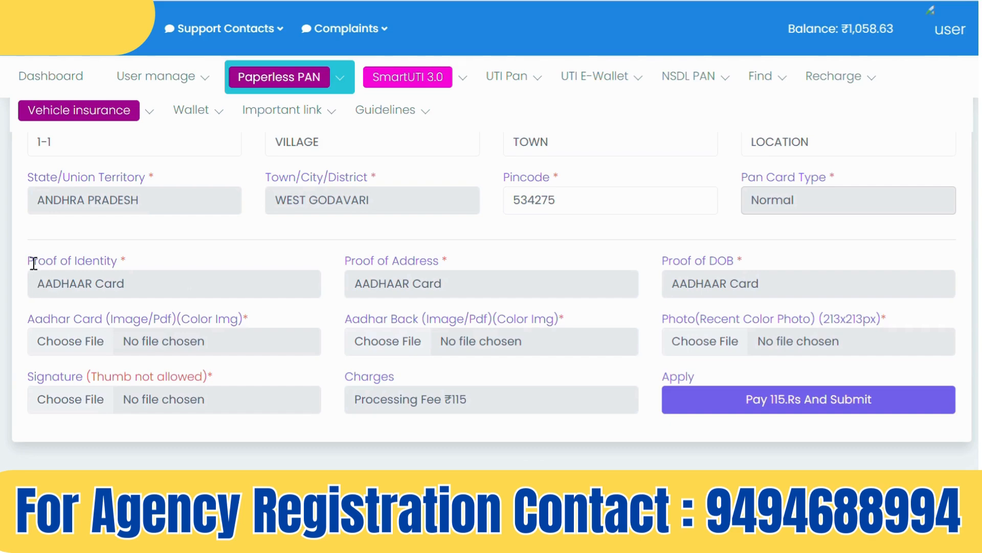
left_click_drag(26, 260, 137, 260)
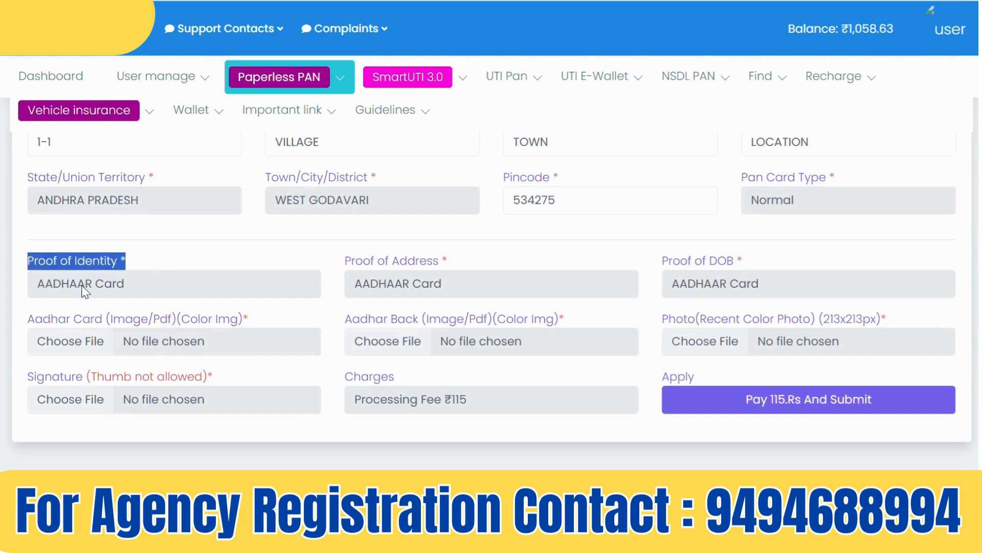
left_click_drag(345, 261, 505, 266)
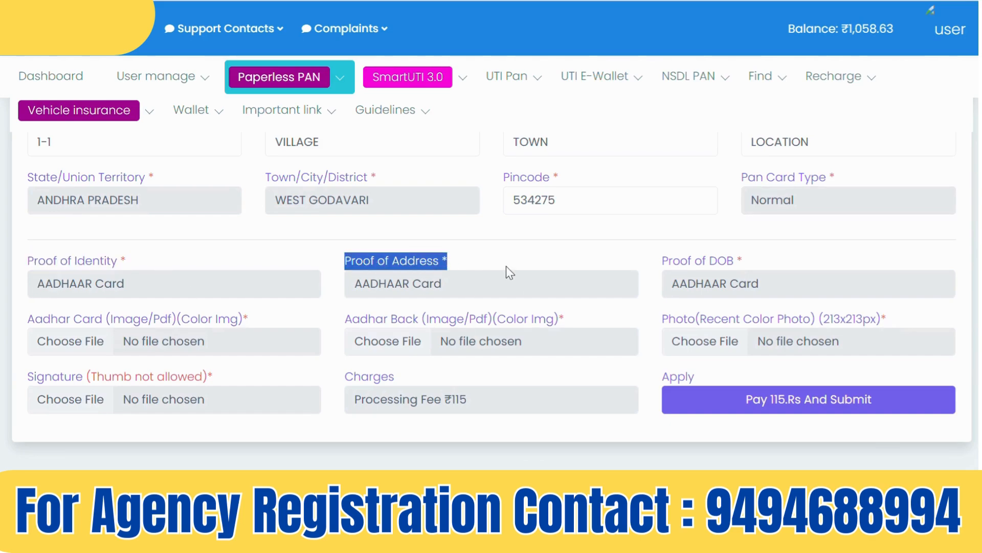
left_click_drag(660, 259, 736, 285)
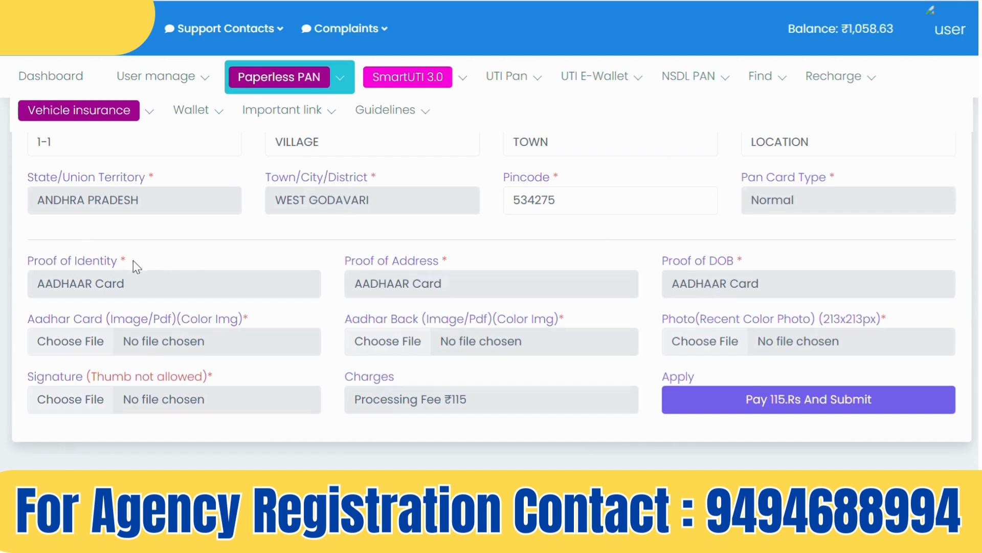
scroll(491, 299, "up", 5)
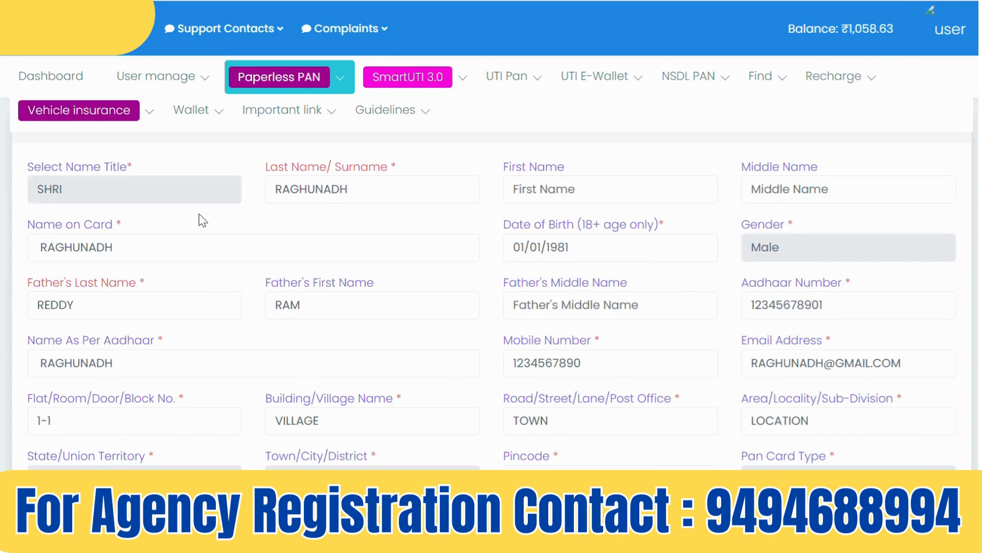
left_click_drag(384, 191, 254, 199)
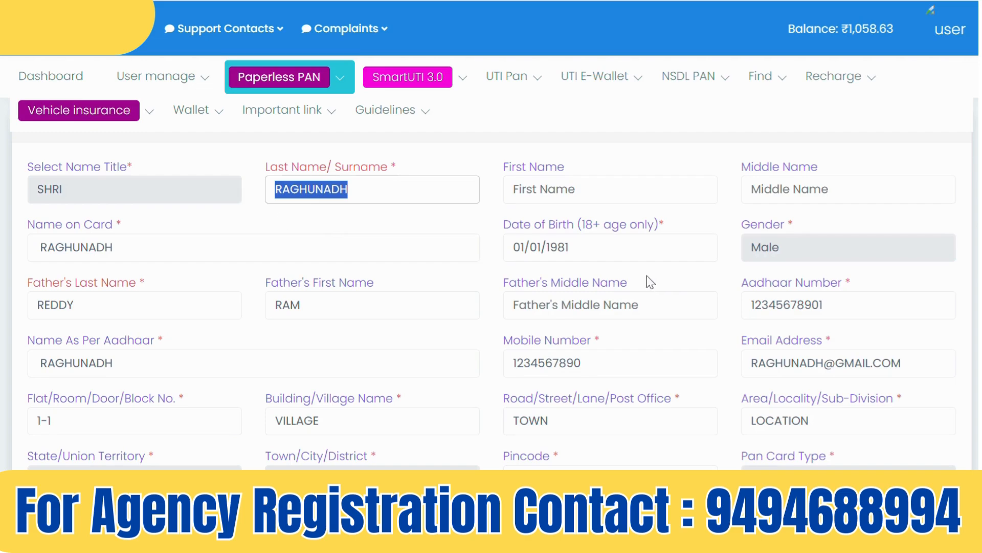
left_click_drag(596, 248, 498, 246)
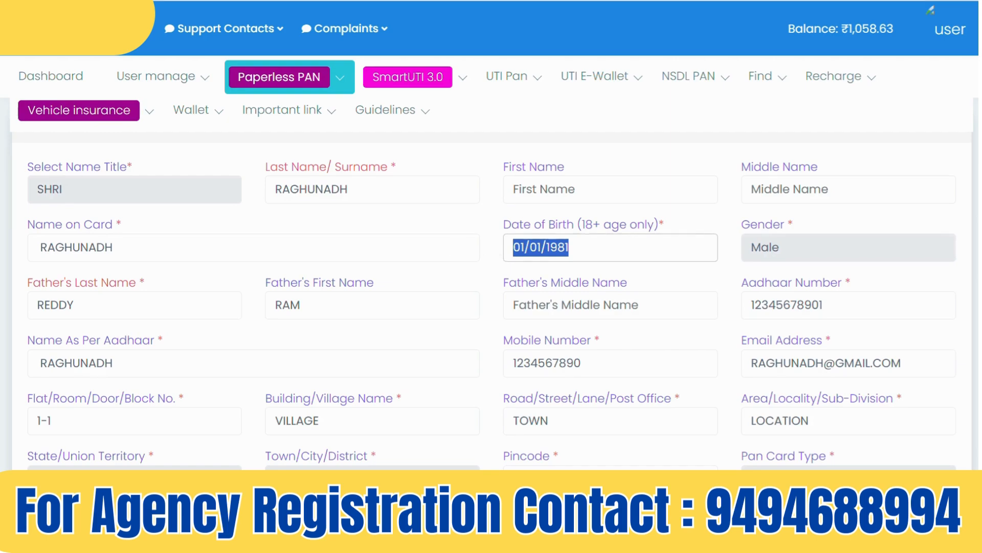
scroll(633, 438, "down", 3)
scroll(491, 286, "down", 3)
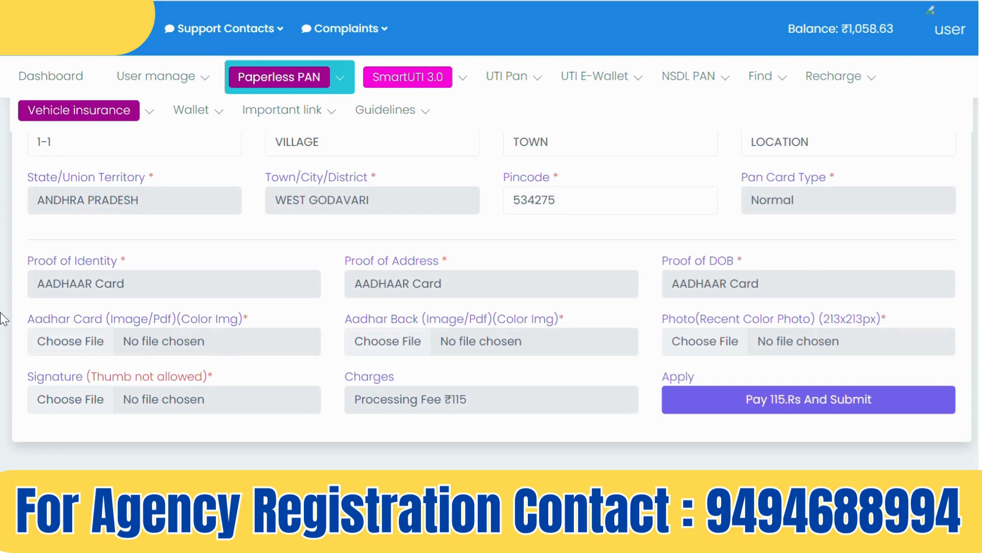
Highlight the Aadhaar front and back upload fields on the form
left_click_drag(33, 319, 253, 333)
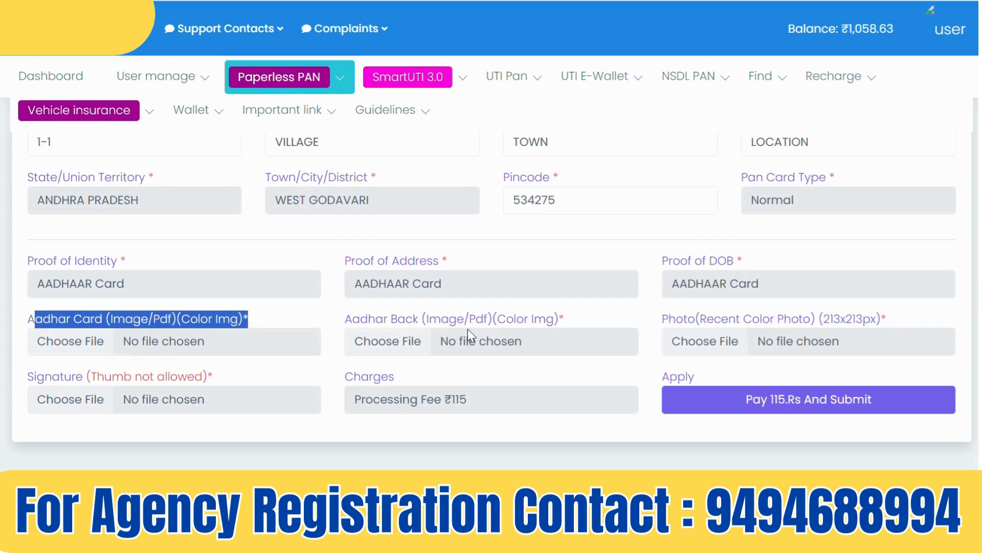
left_click(348, 319)
left_click_drag(348, 320, 484, 319)
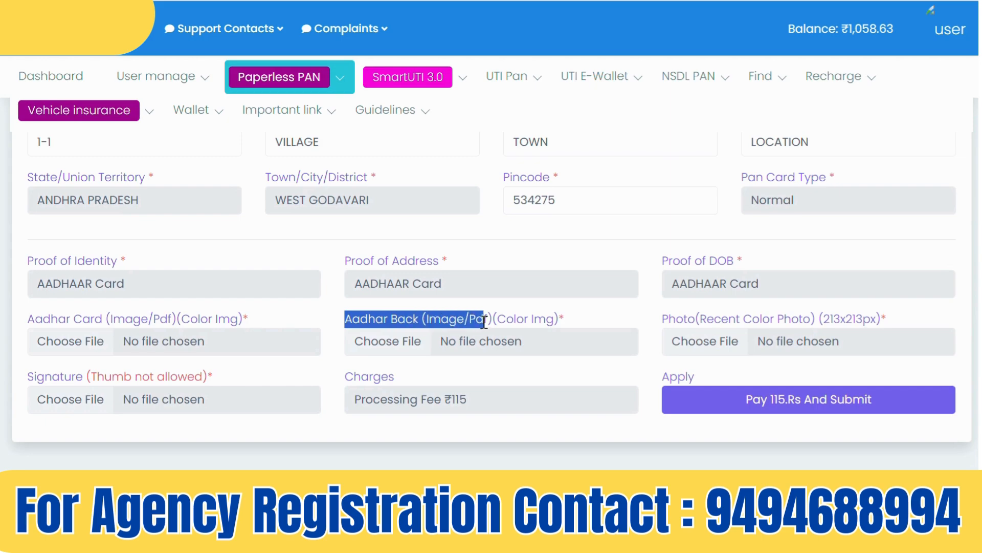
left_click(661, 318)
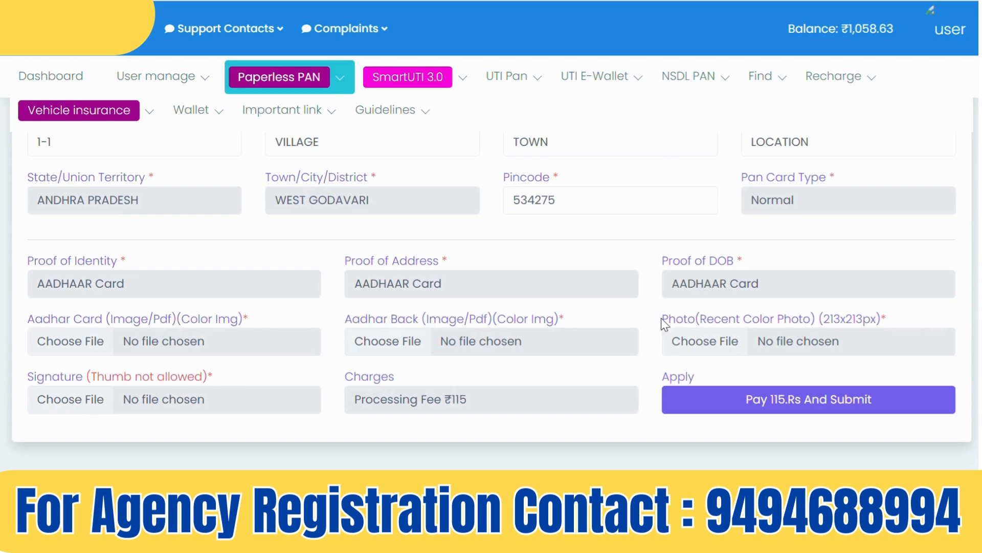
right_click(661, 318)
left_click(934, 316)
right_click(663, 319)
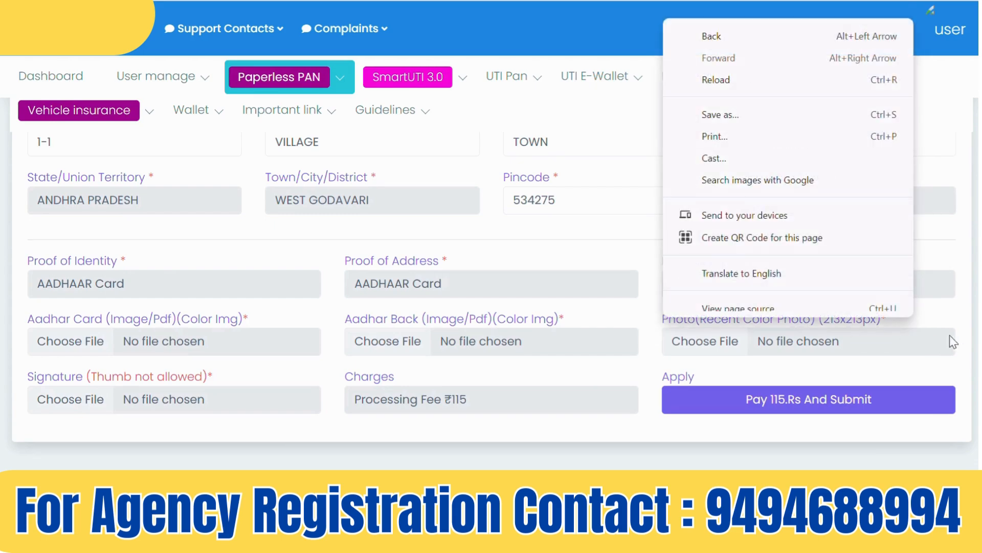
left_click(946, 316)
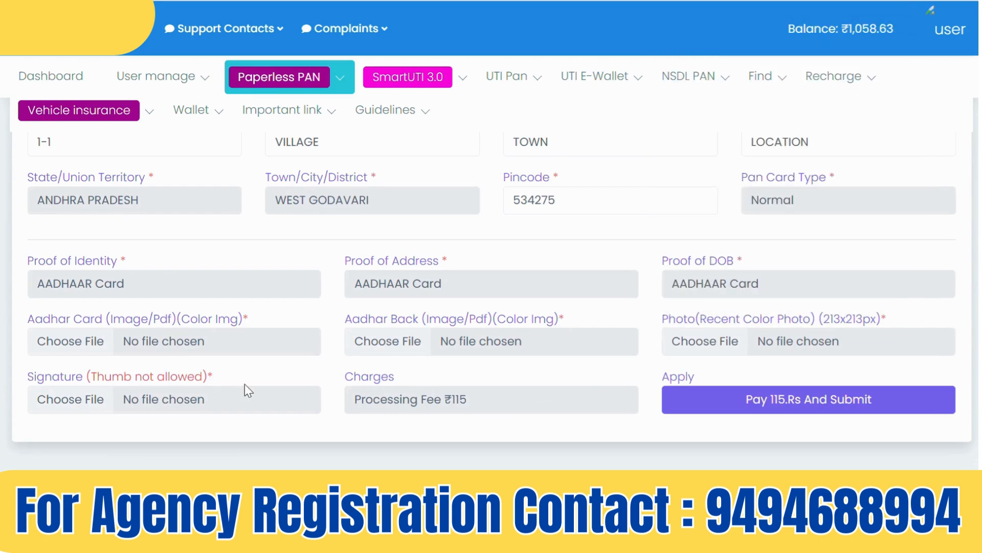
Attach the Aadhaar front and back (1.11.58 PM), photo (1.41.19 PM) and signature (1.23.50 PM) images
left_click(113, 344)
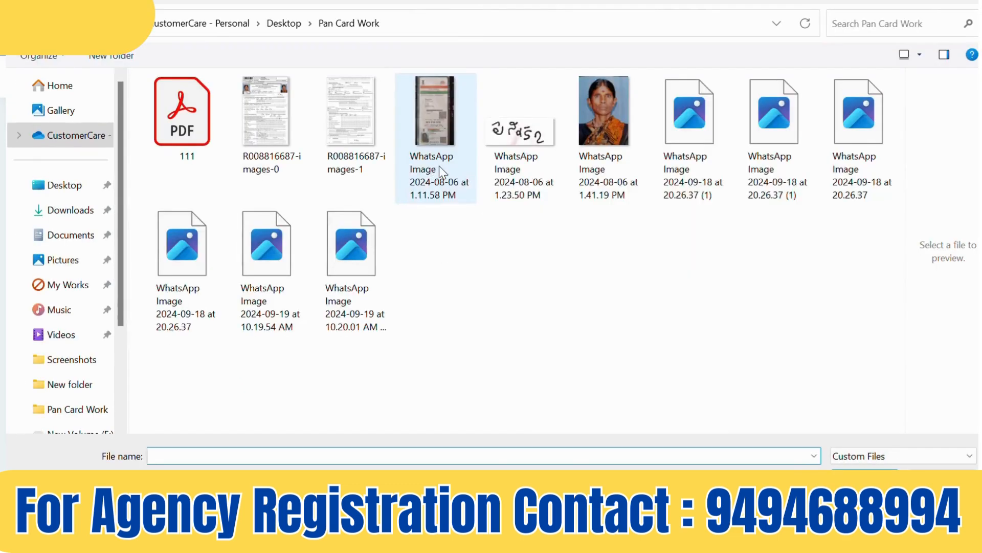
double_click(432, 139)
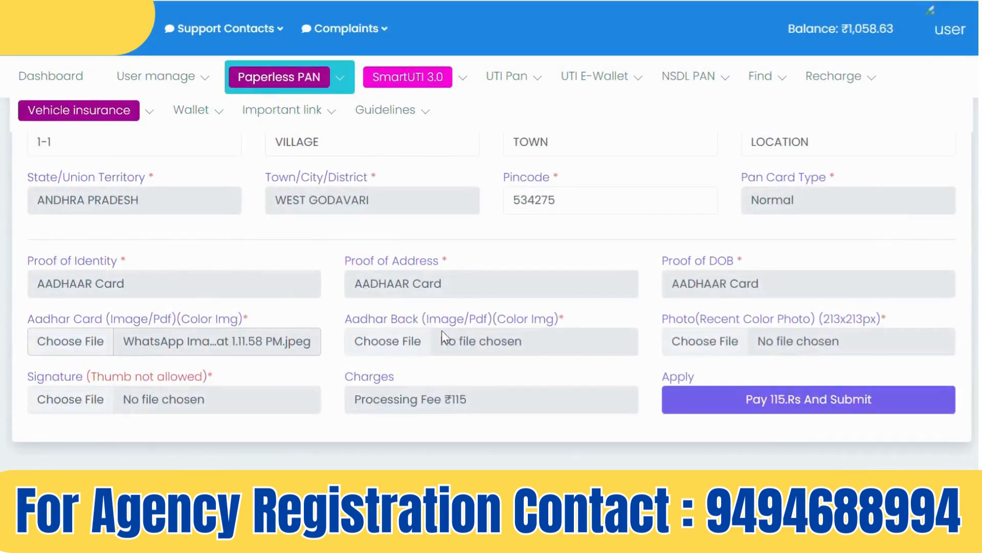
left_click(416, 345)
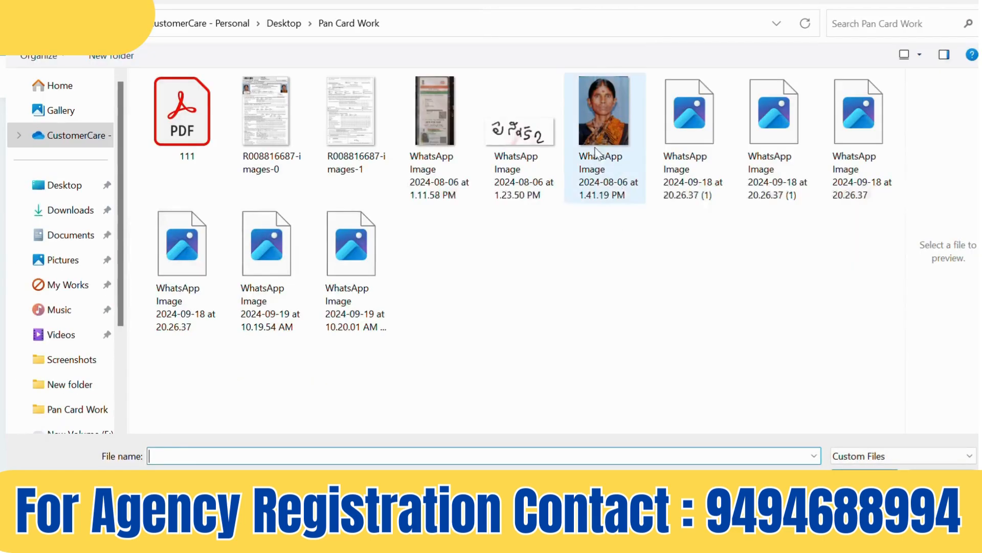
double_click(434, 112)
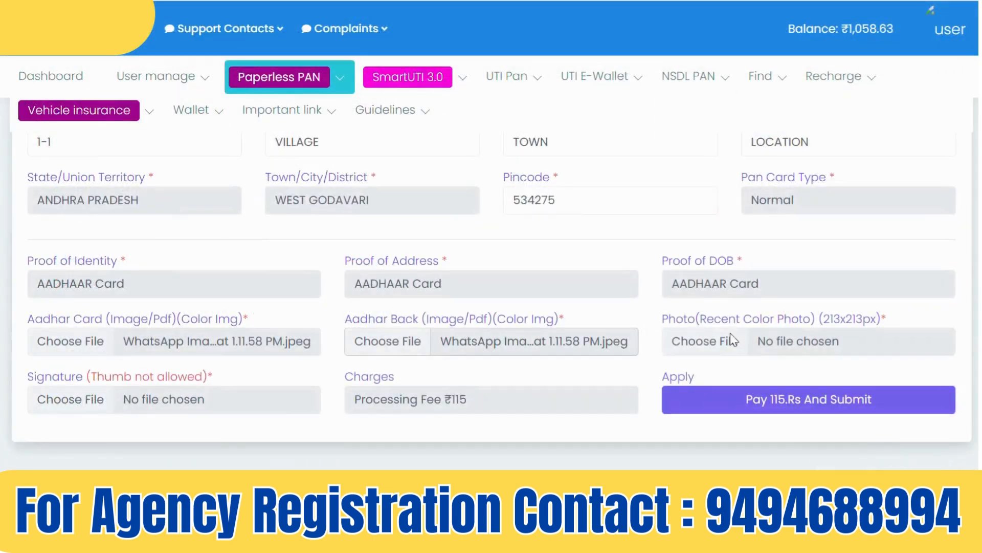
left_click(727, 342)
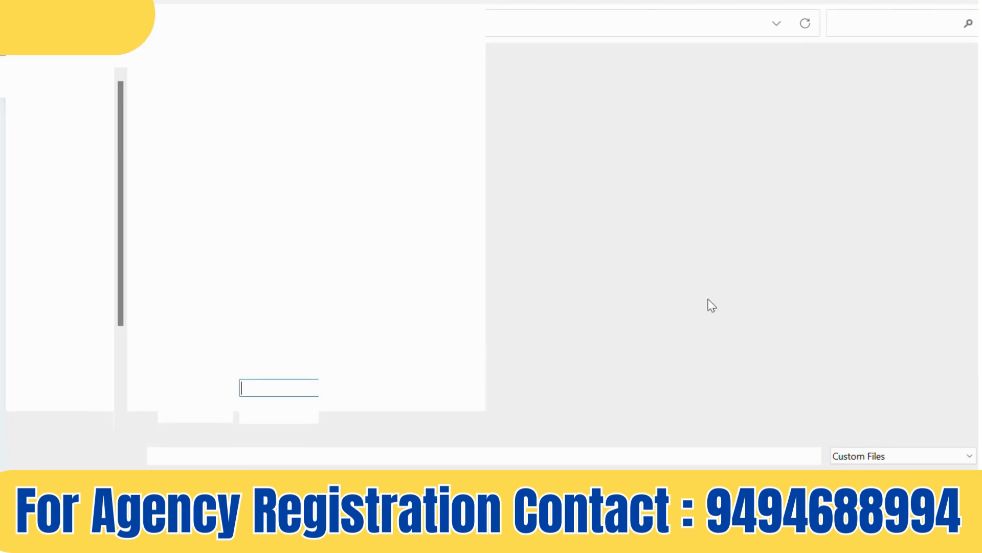
double_click(541, 121)
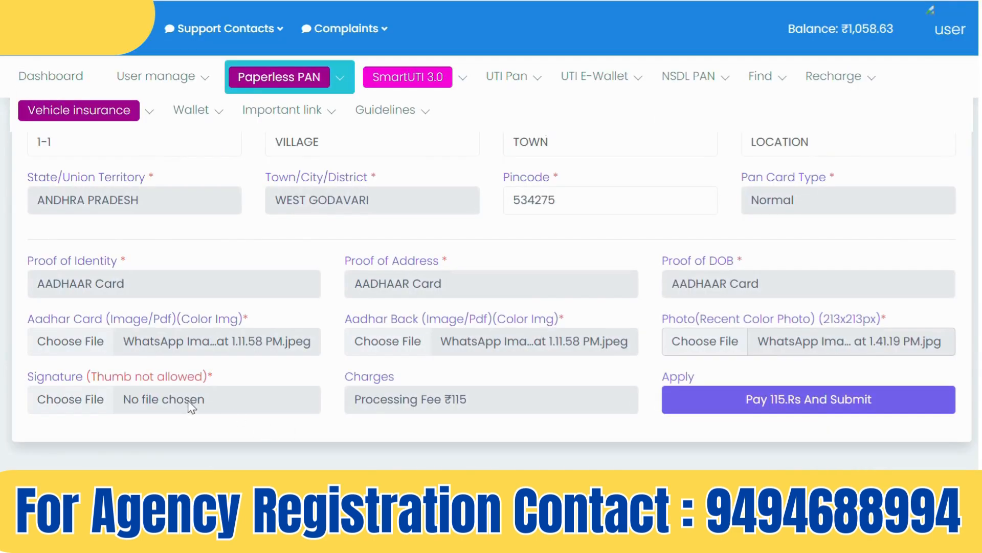
left_click(179, 392)
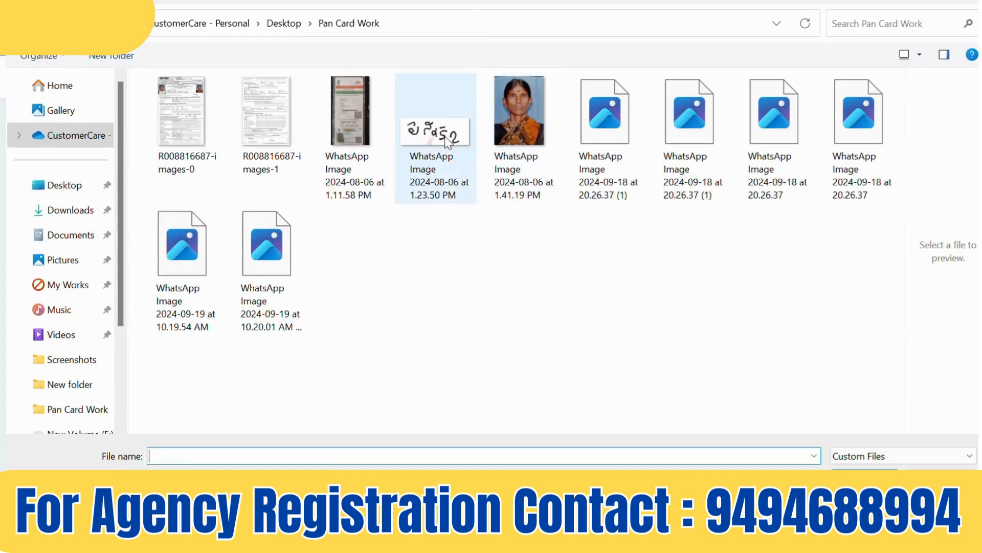
double_click(449, 141)
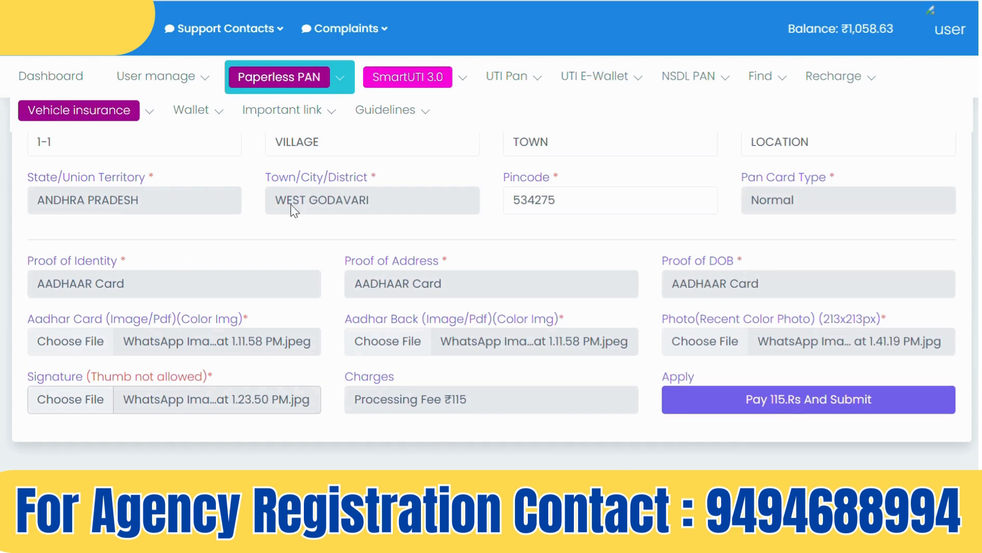
Highlight the required State/Union Territory, Town/City/District and Pincode fields, then reveal the Paperless PAN menu
double_click(149, 177)
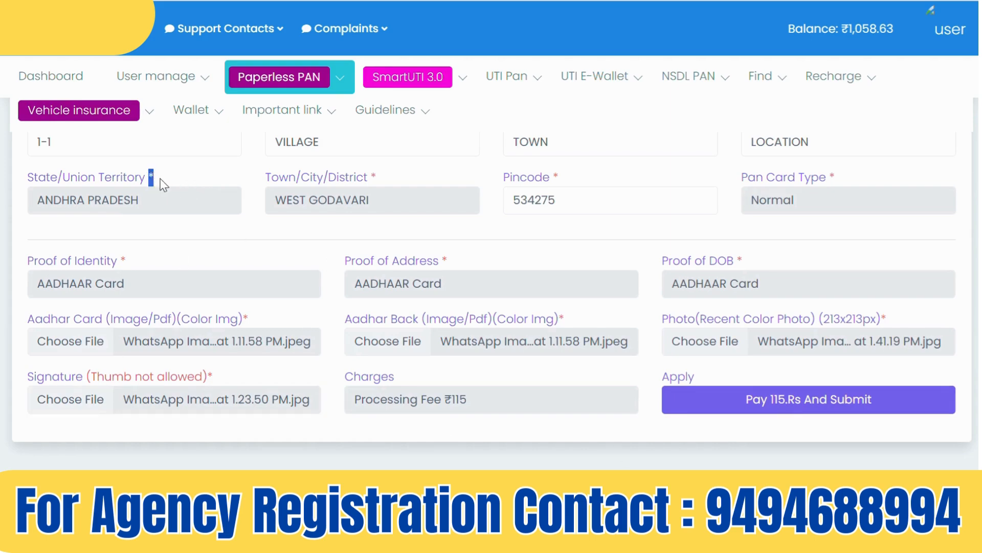
double_click(373, 176)
double_click(555, 177)
mouse_move(337, 83)
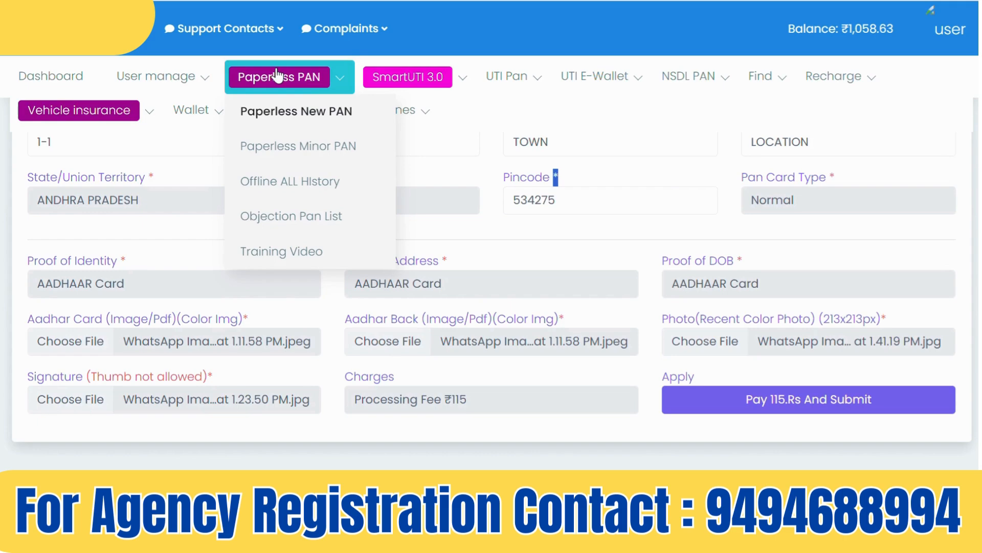
Open Offline ALL History to list past PAN applications with their acknowledgement and dispatch responses
left_click(294, 181)
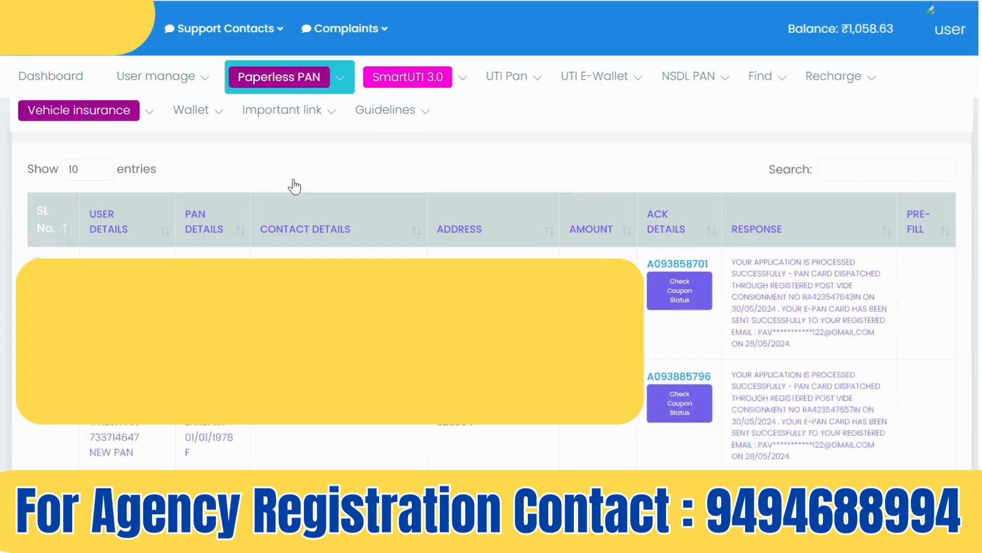